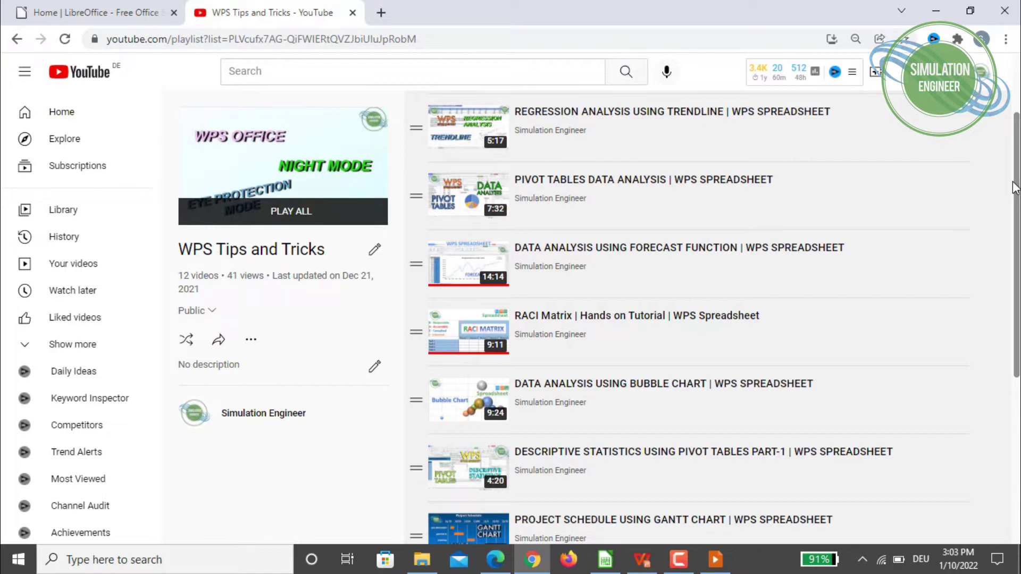
# Step: Look through the WPS Tips and Tricks playlist and the LibreOffice home page, including its licence notes
pyautogui.scroll(1, 1015, 170)
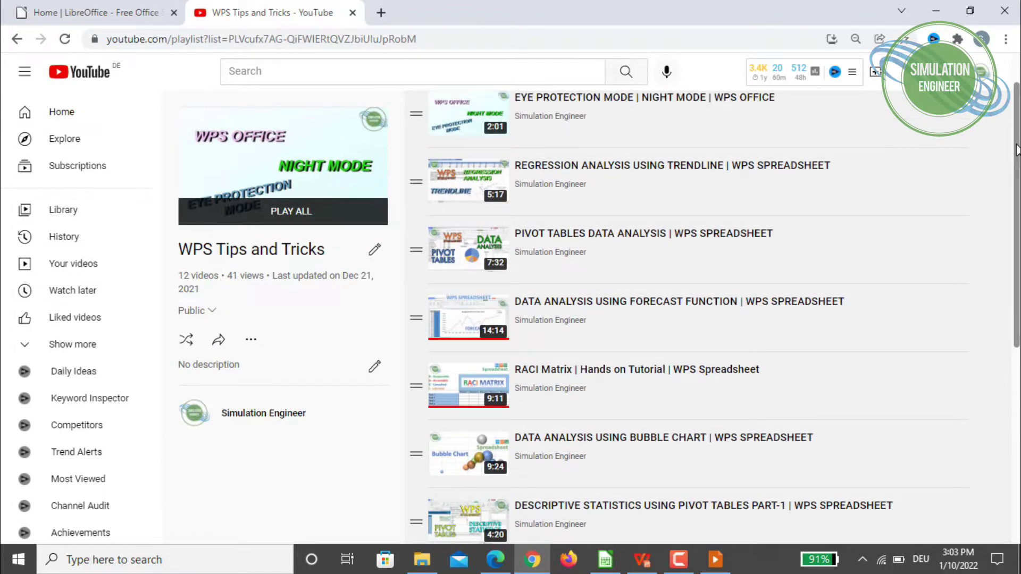
pyautogui.scroll(-1, 1017, 151)
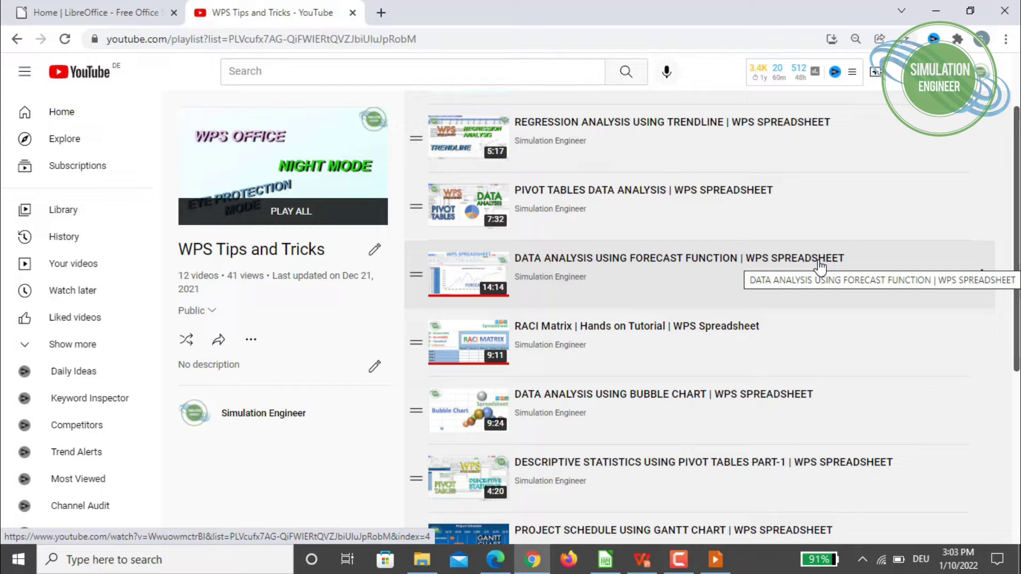
pyautogui.click(96, 10)
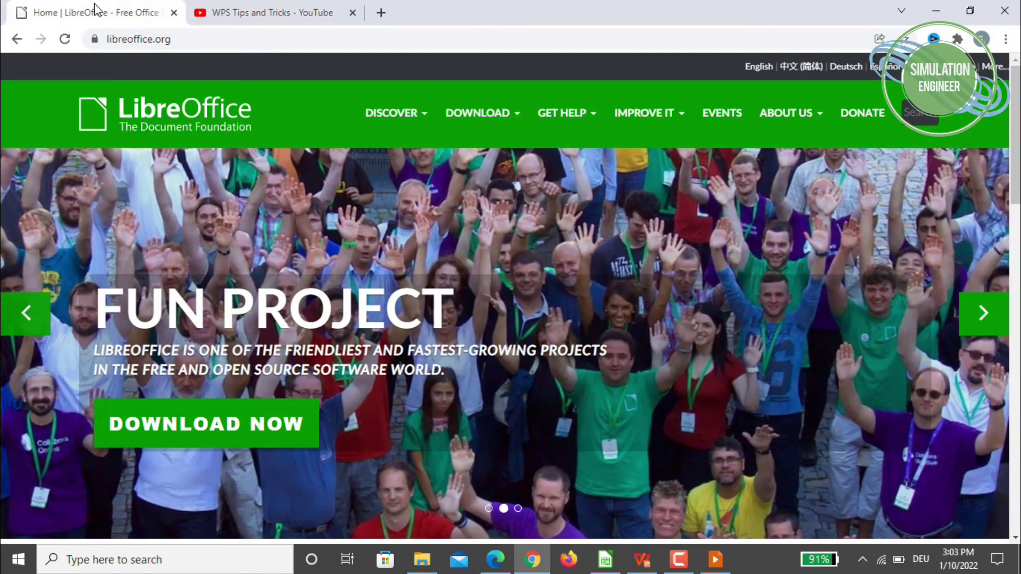
pyautogui.click(14, 312)
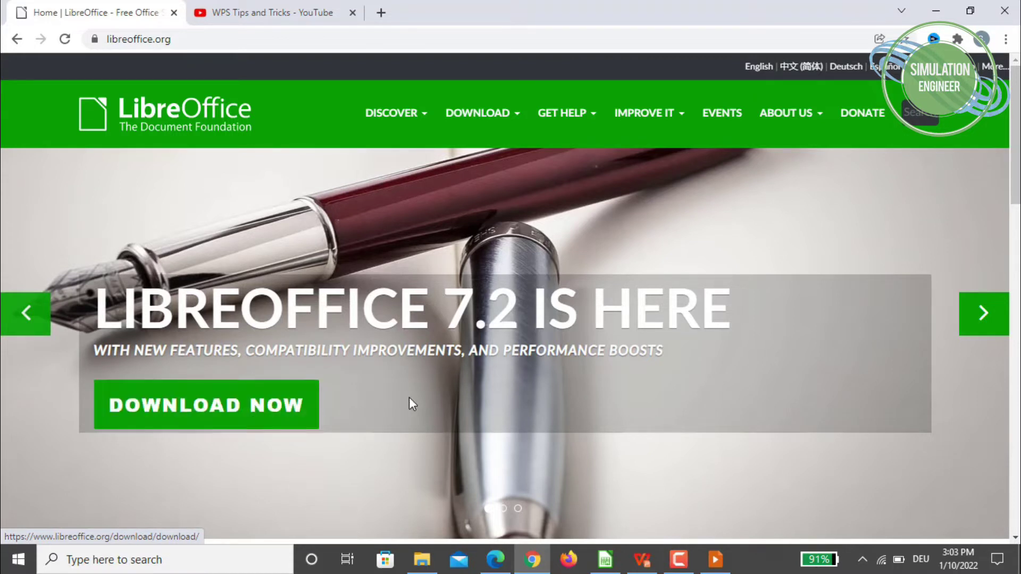
pyautogui.scroll(-15, 411, 398)
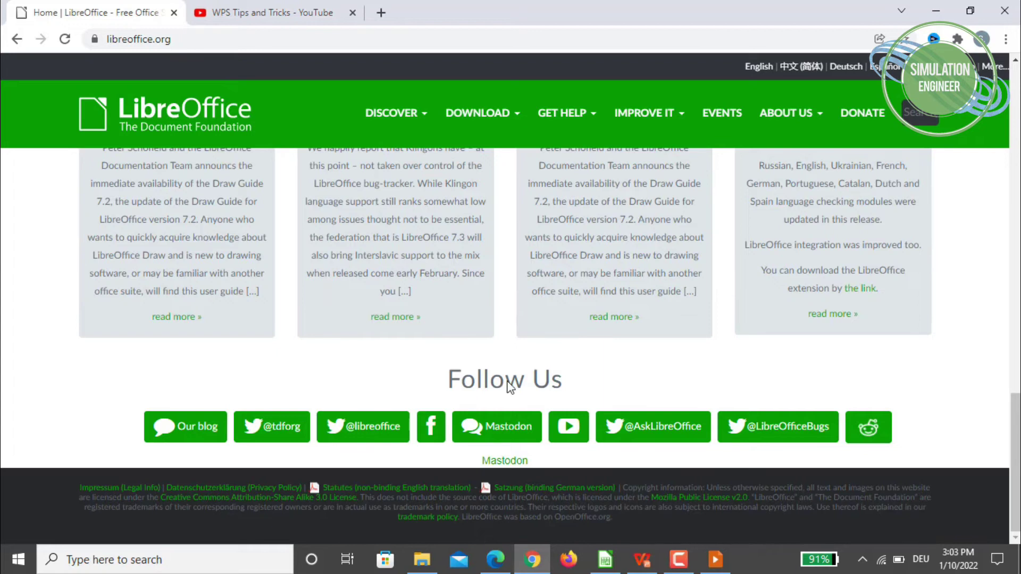
pyautogui.moveTo(155, 498); pyautogui.dragTo(352, 498)
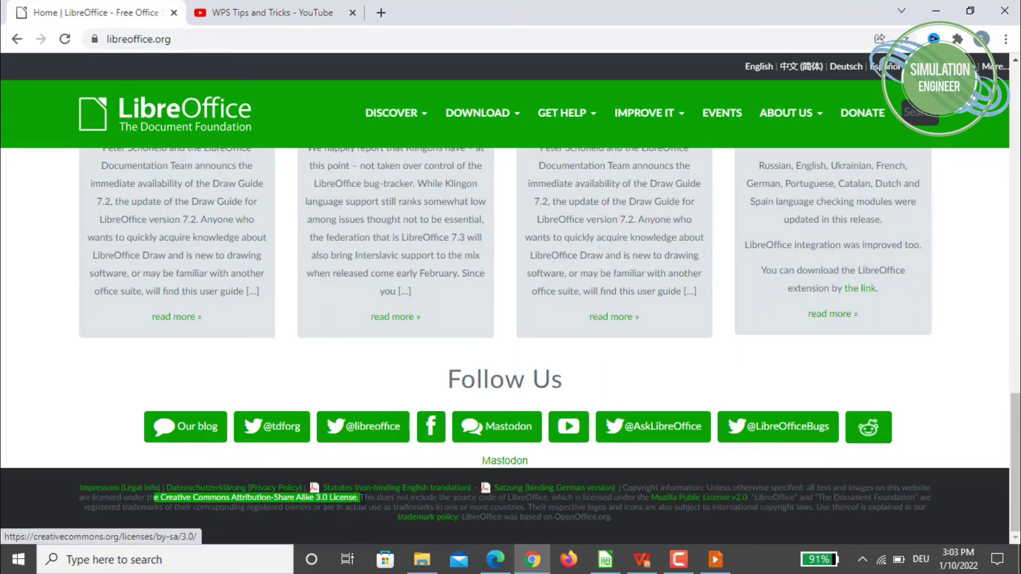
pyautogui.scroll(10, 796, 308)
pyautogui.scroll(6, 795, 309)
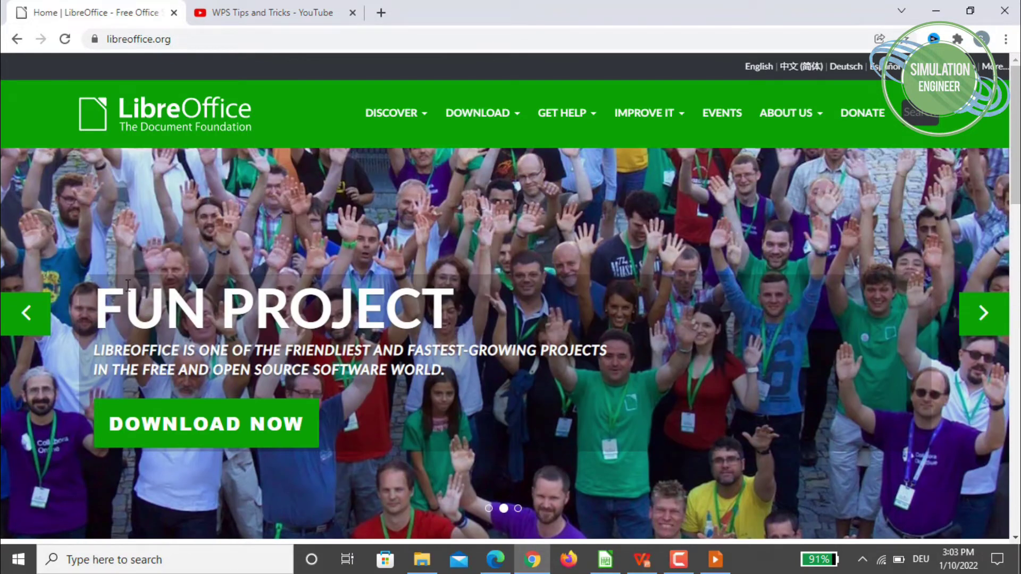
pyautogui.click(28, 313)
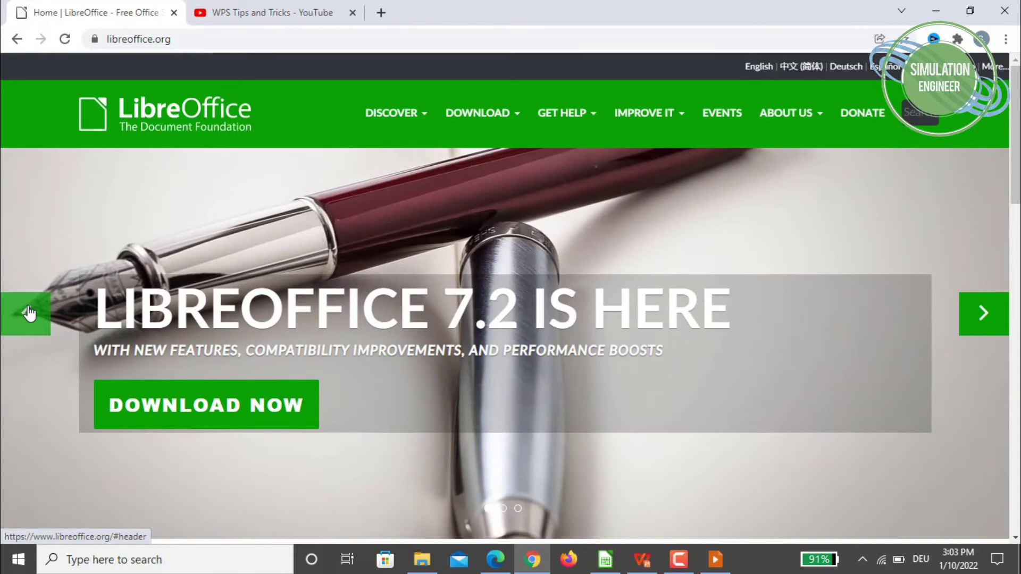
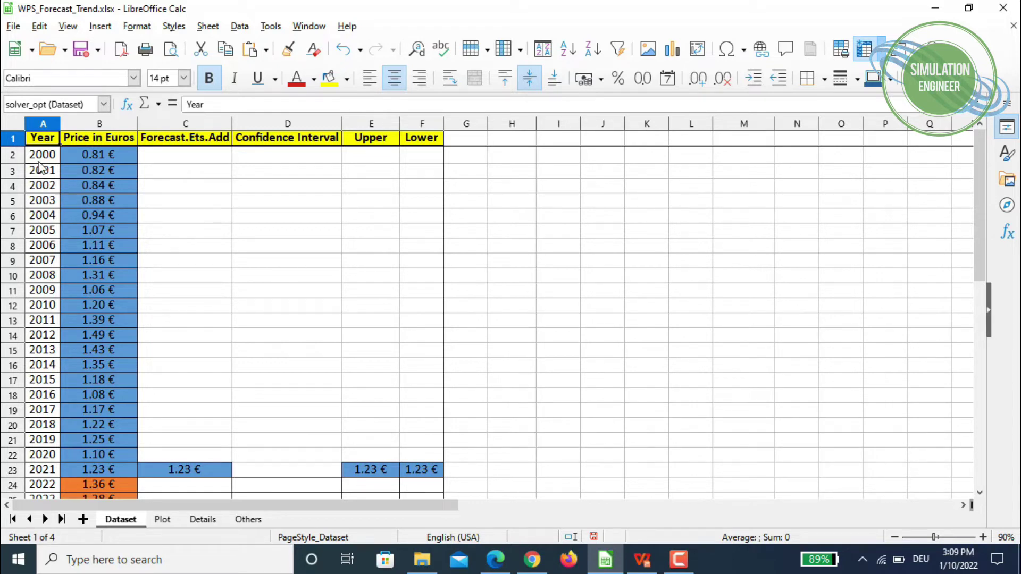
# Step: In LibreOffice Calc, review the yearly prices in the Dataset sheet and the existing linear forecasts in B24:B32
pyautogui.scroll(-2, 40, 169)
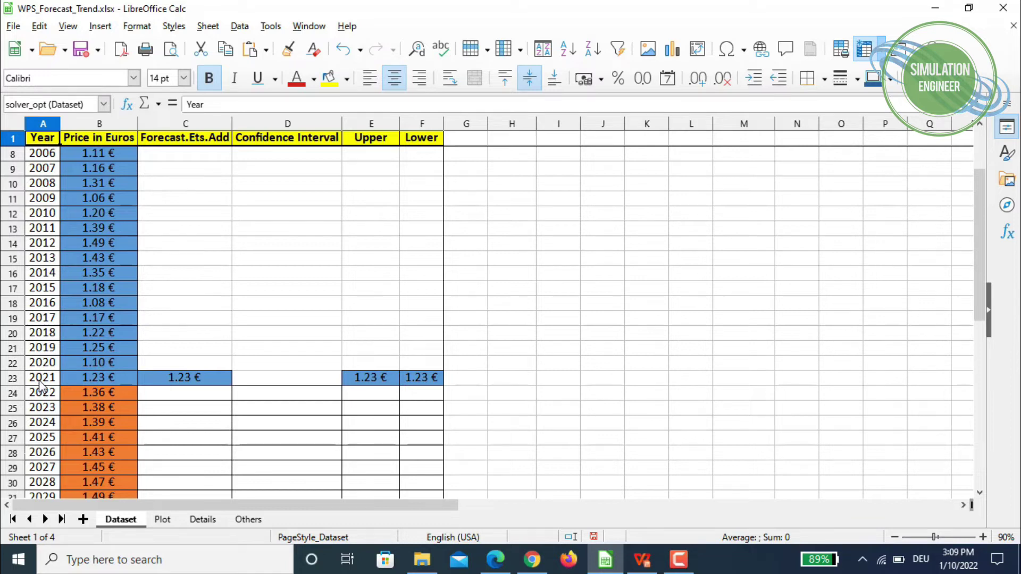
pyautogui.scroll(-1, 40, 381)
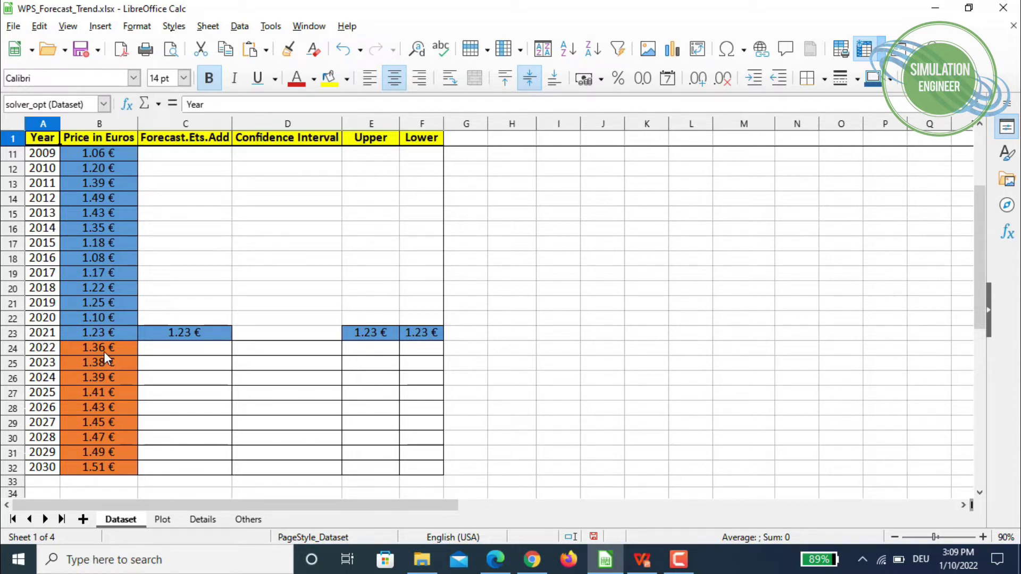
pyautogui.moveTo(103, 350); pyautogui.dragTo(103, 473)
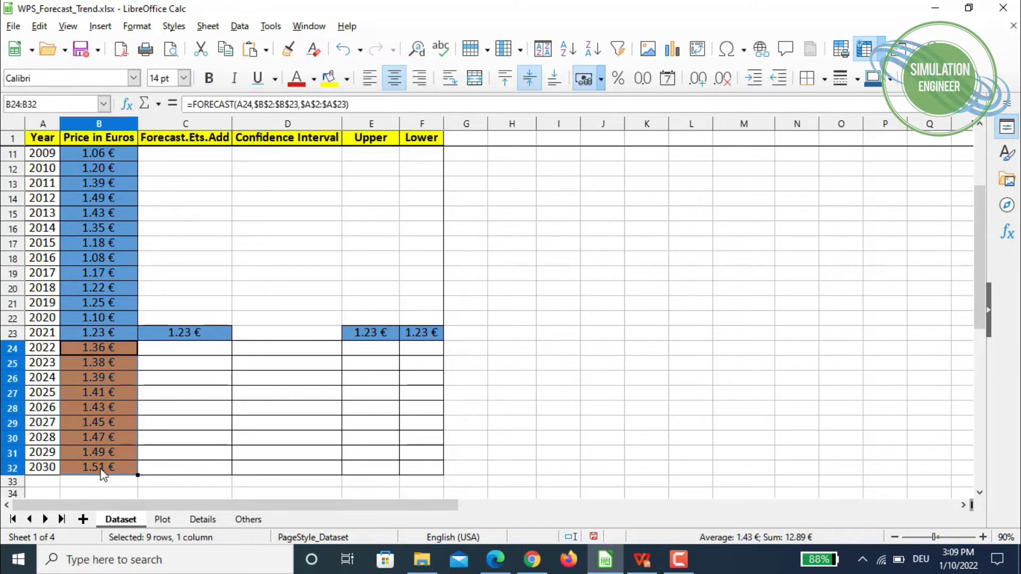
# Step: Start a FORECAST.ETS.ADD formula in C24 with the year 2022 in A24 as the target
pyautogui.click(191, 351)
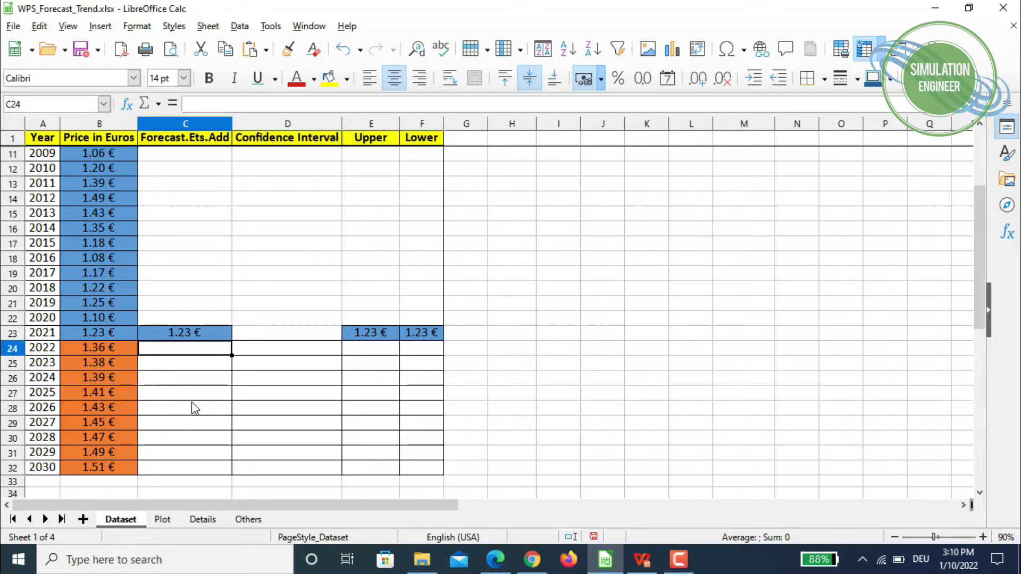
pyautogui.write('=')
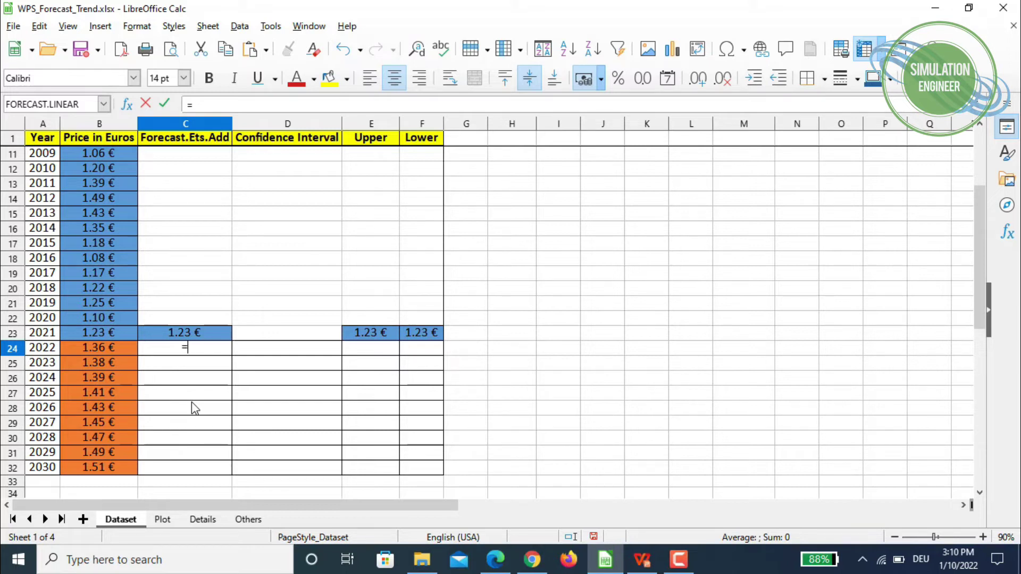
pyautogui.write('forec')
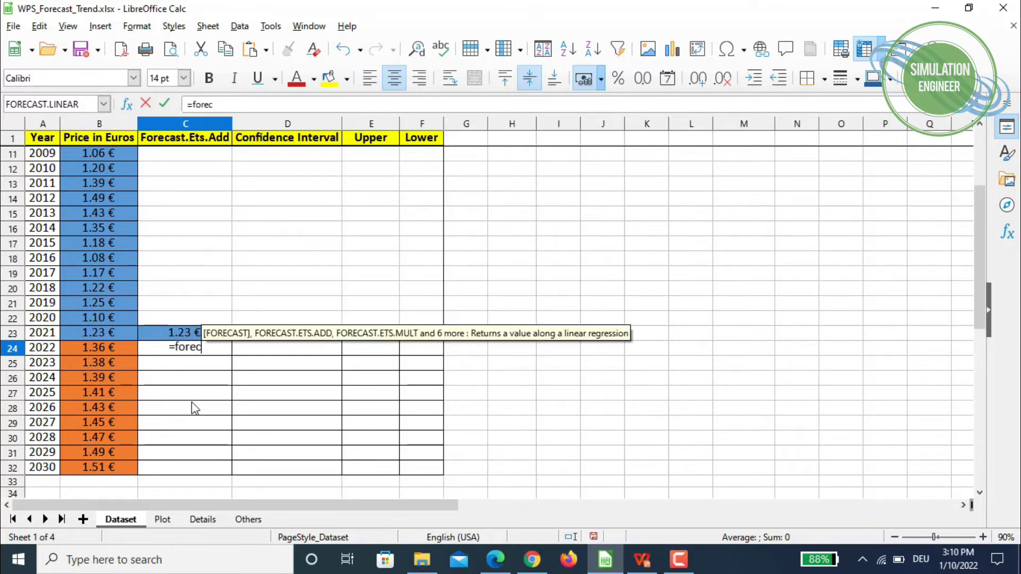
pyautogui.write('ast.et')
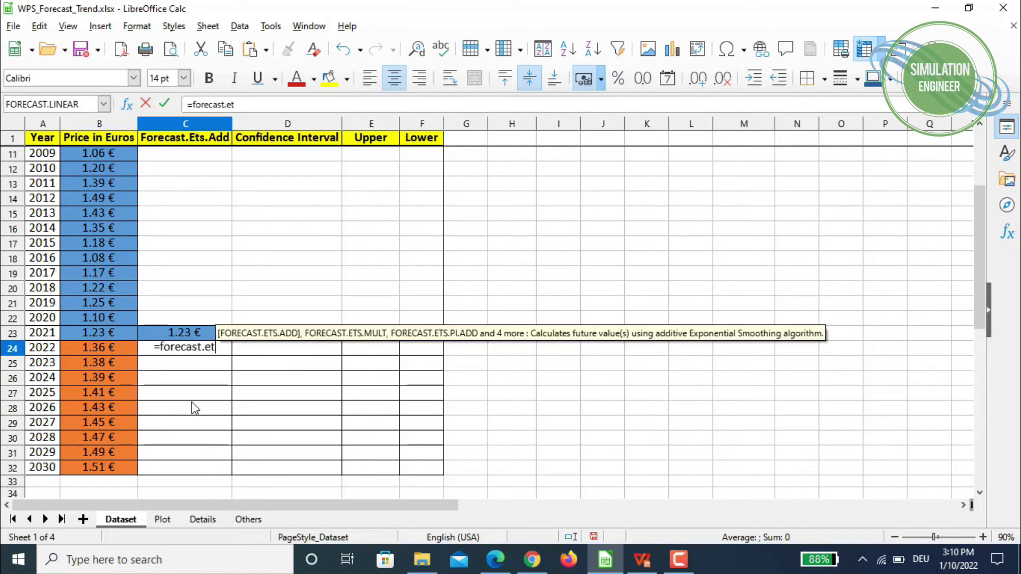
pyautogui.write('s.add')
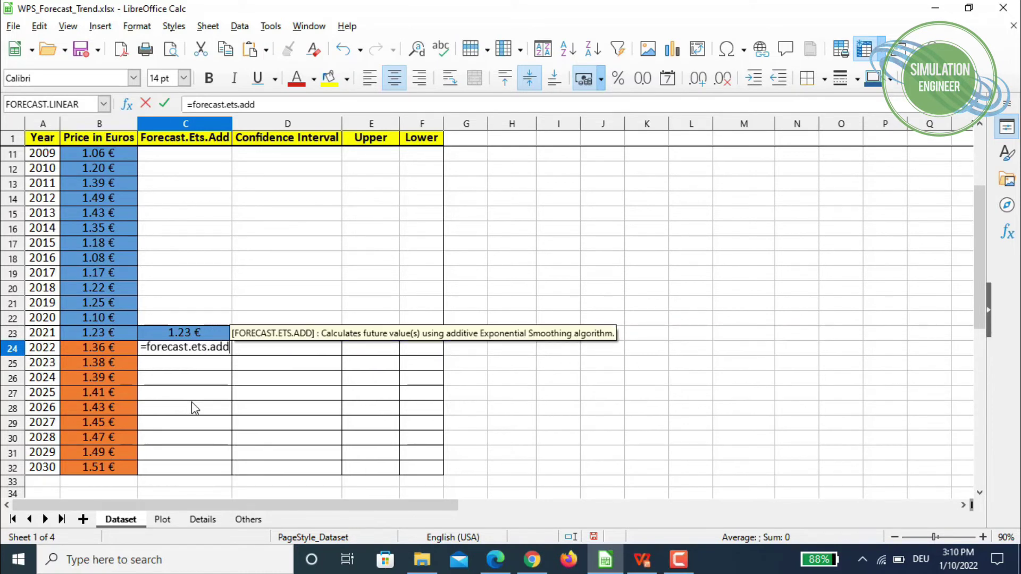
pyautogui.write('(')
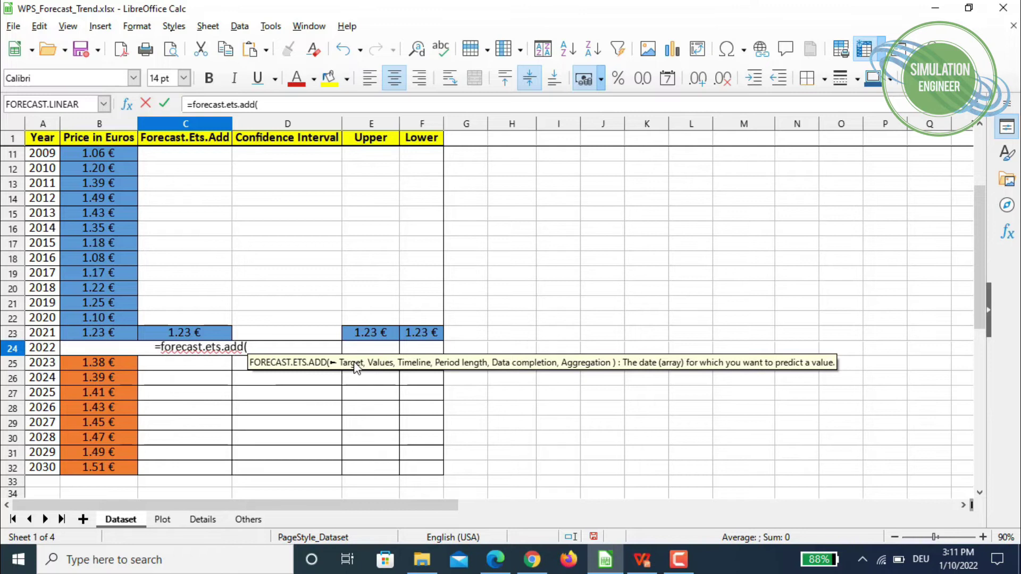
pyautogui.click(44, 349)
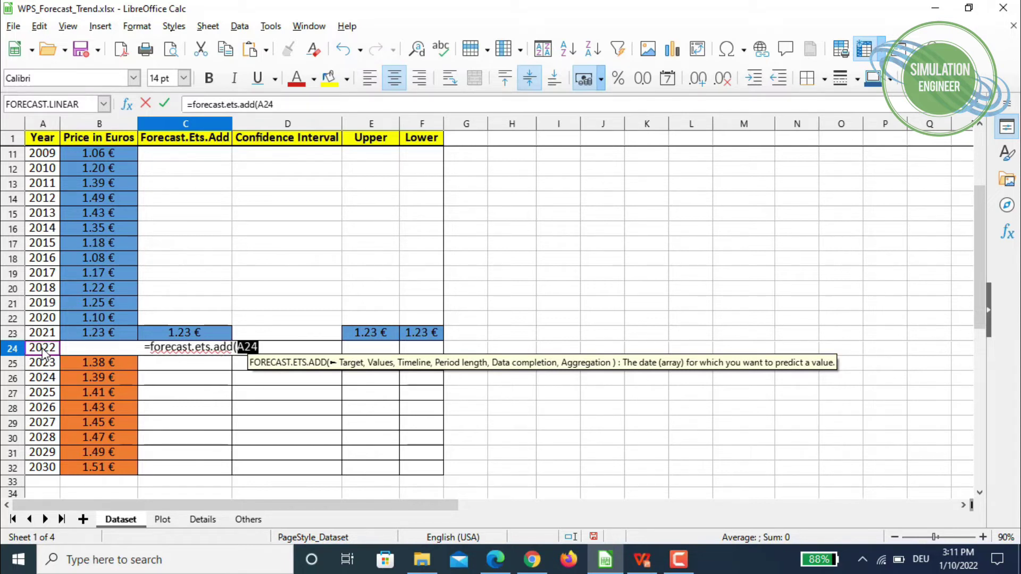
pyautogui.write(',')
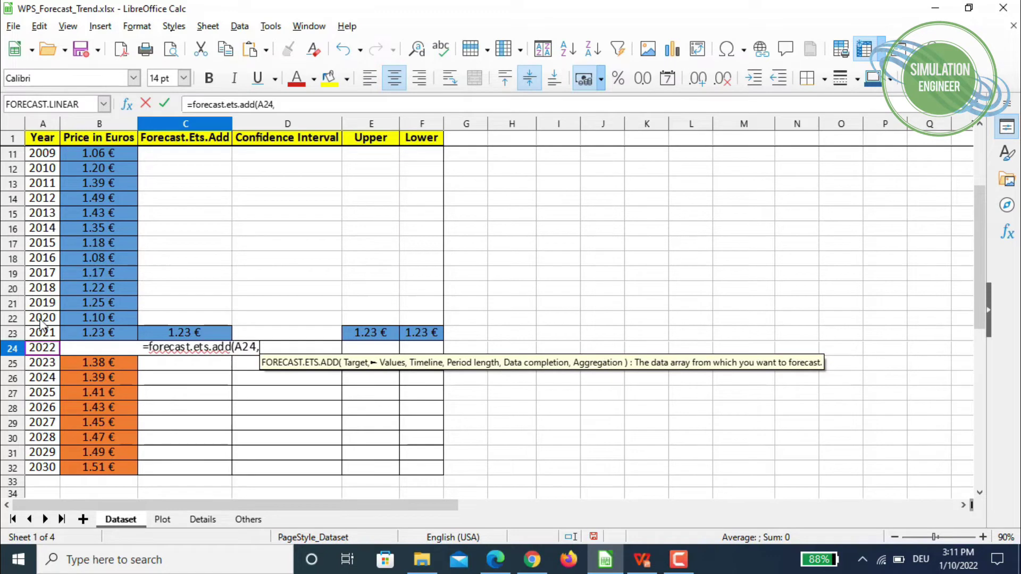
# Step: Add B2:B23 as the values and A2:A23 as the timeline of the forecast formula
pyautogui.scroll(3, 96, 225)
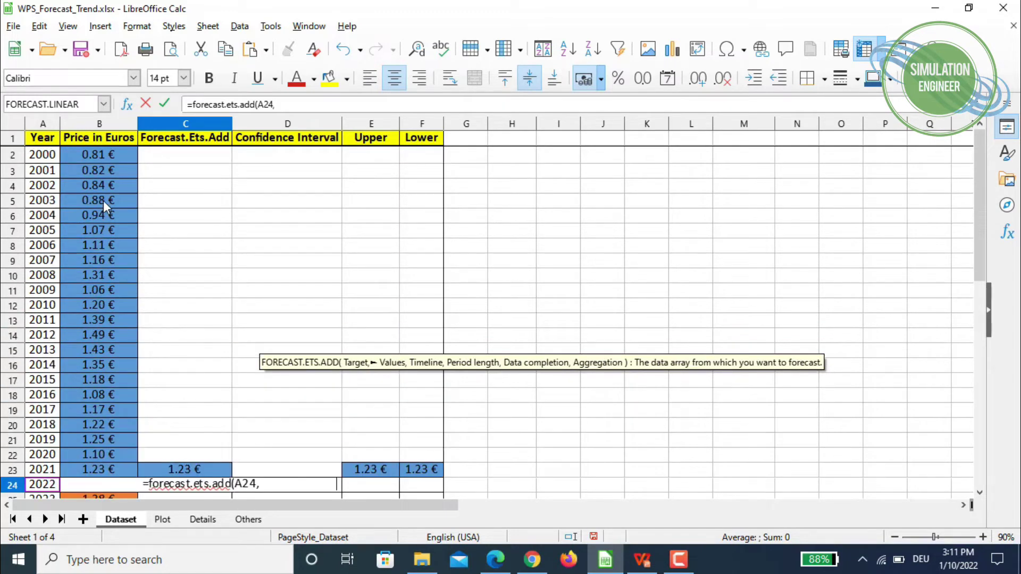
pyautogui.moveTo(101, 155); pyautogui.dragTo(98, 476)
pyautogui.write(',')
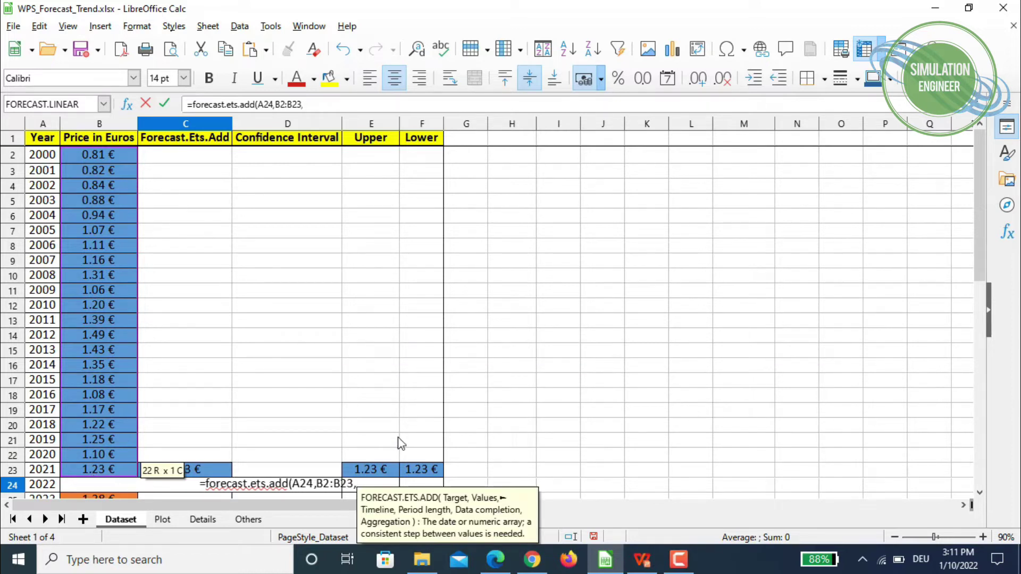
pyautogui.scroll(-2, 502, 380)
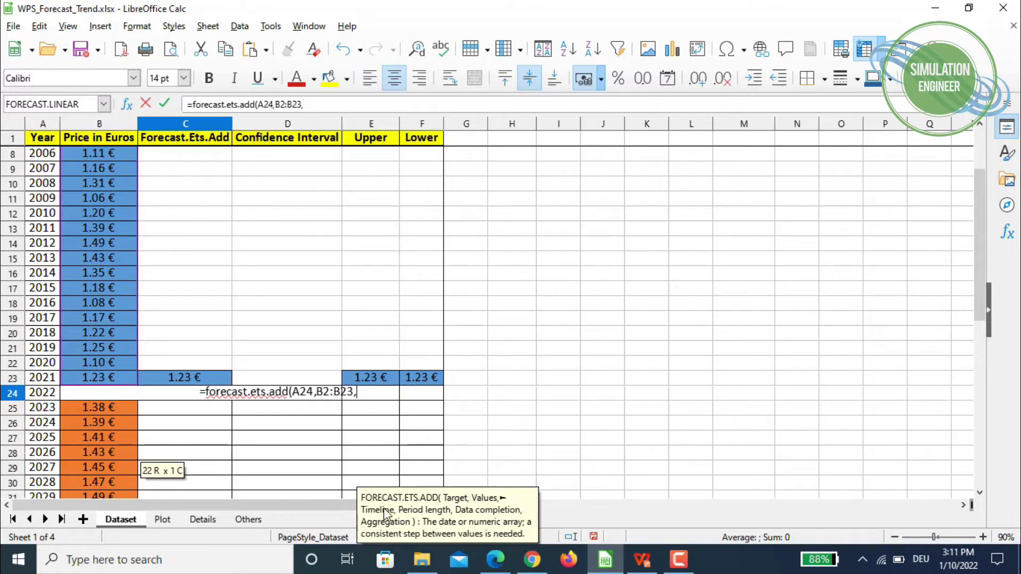
pyautogui.scroll(2, 120, 272)
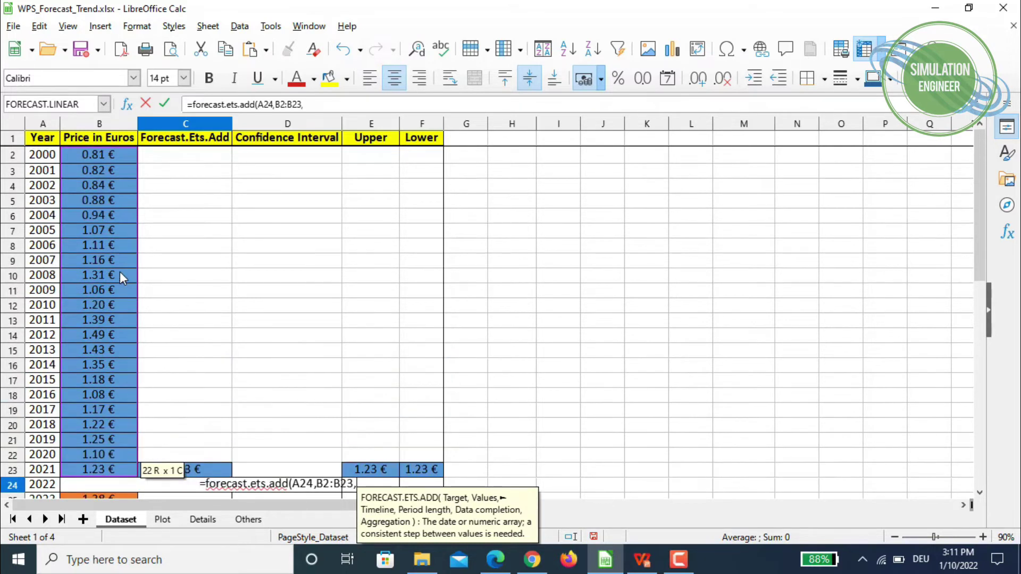
pyautogui.moveTo(41, 159); pyautogui.dragTo(42, 468)
pyautogui.write(',')
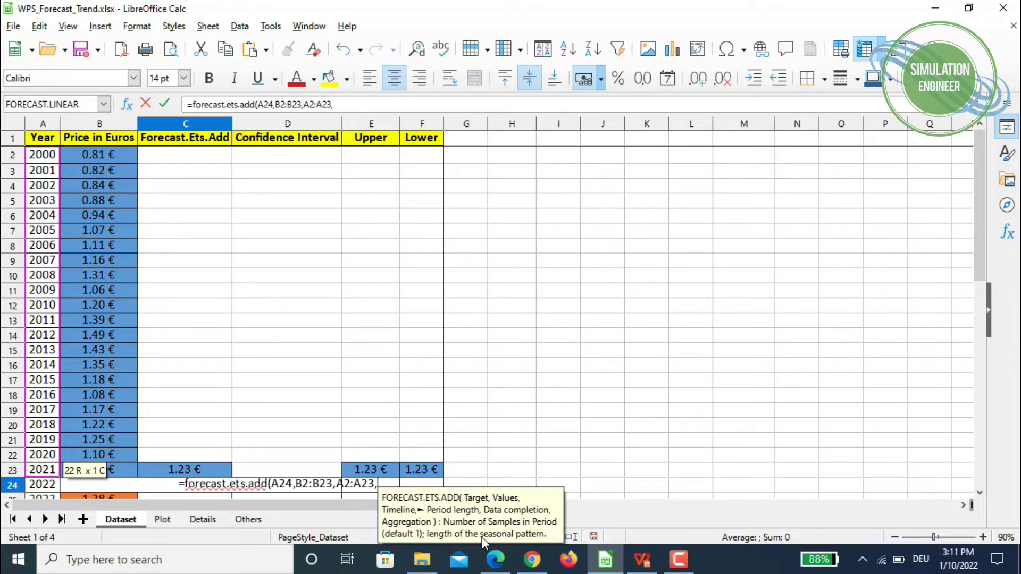
# Step: Set the period length, data completion and aggregation arguments to 1 each and complete the formula
pyautogui.write('1')
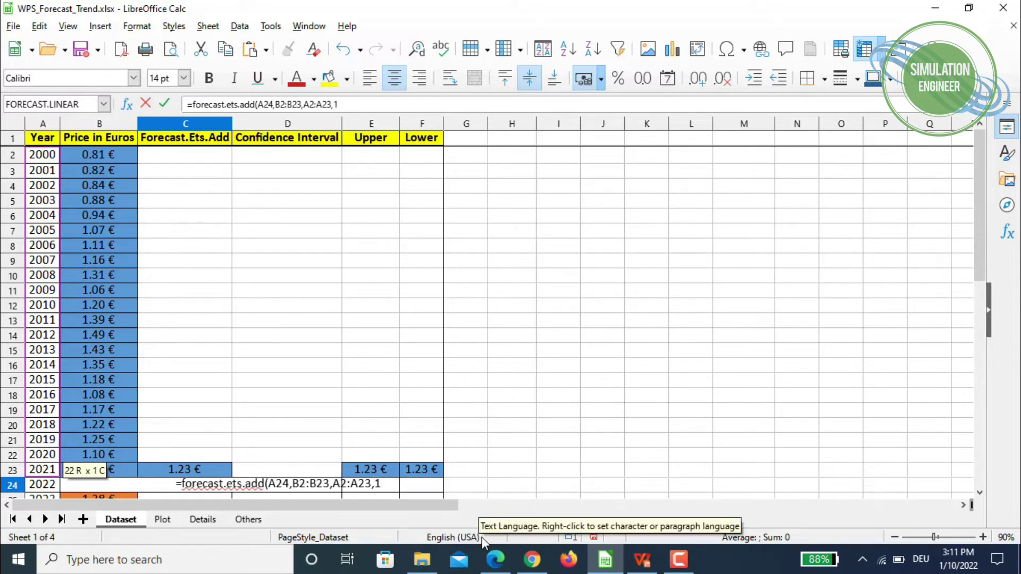
pyautogui.write(',')
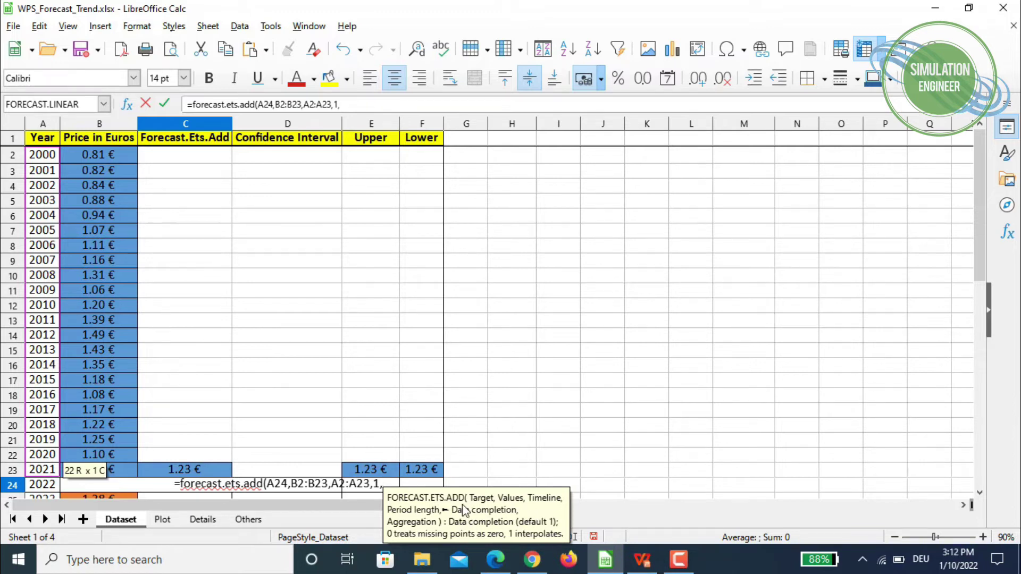
pyautogui.write('1,')
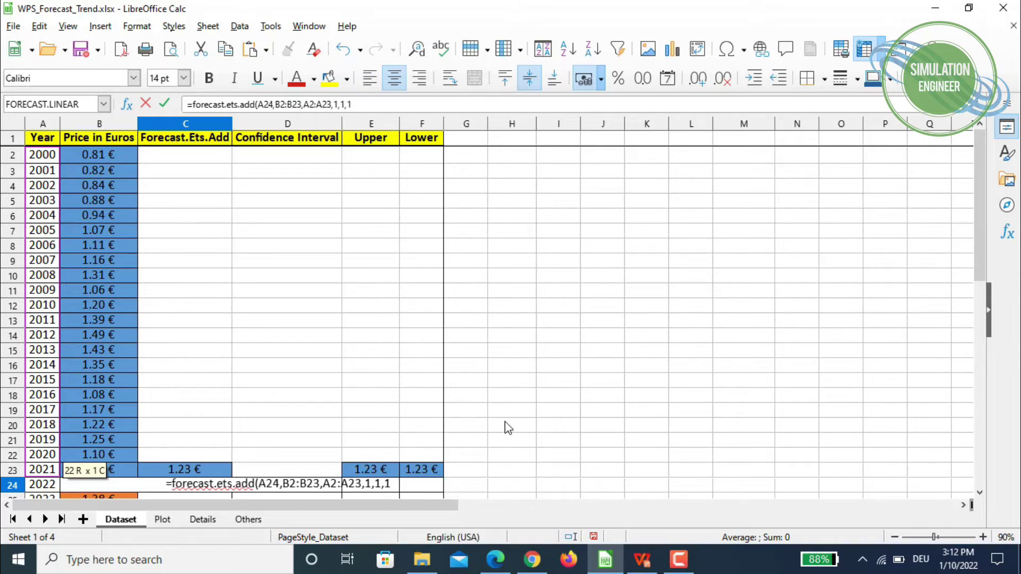
pyautogui.write('1)')
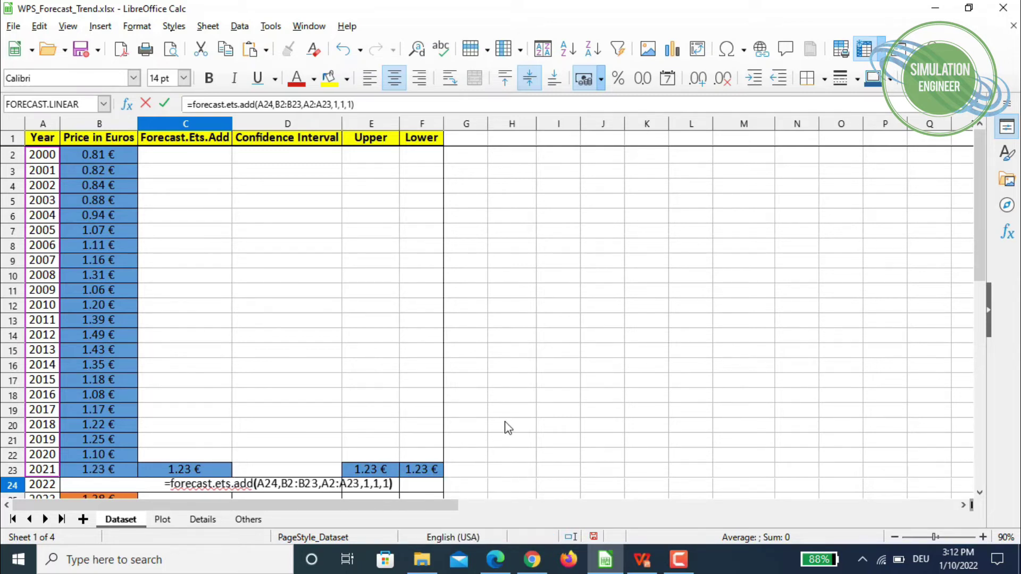
pyautogui.press('Return')
# Step: Make the values range in the C24 forecast formula absolute as $B$2:$B$23
pyautogui.scroll(-4, 606, 345)
pyautogui.scroll(-1, 609, 343)
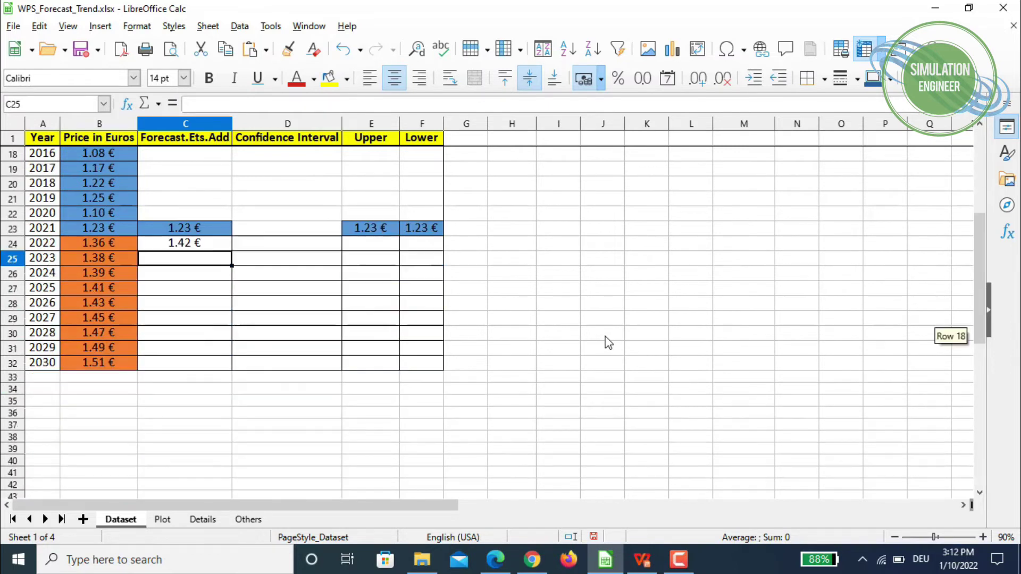
pyautogui.click(193, 247)
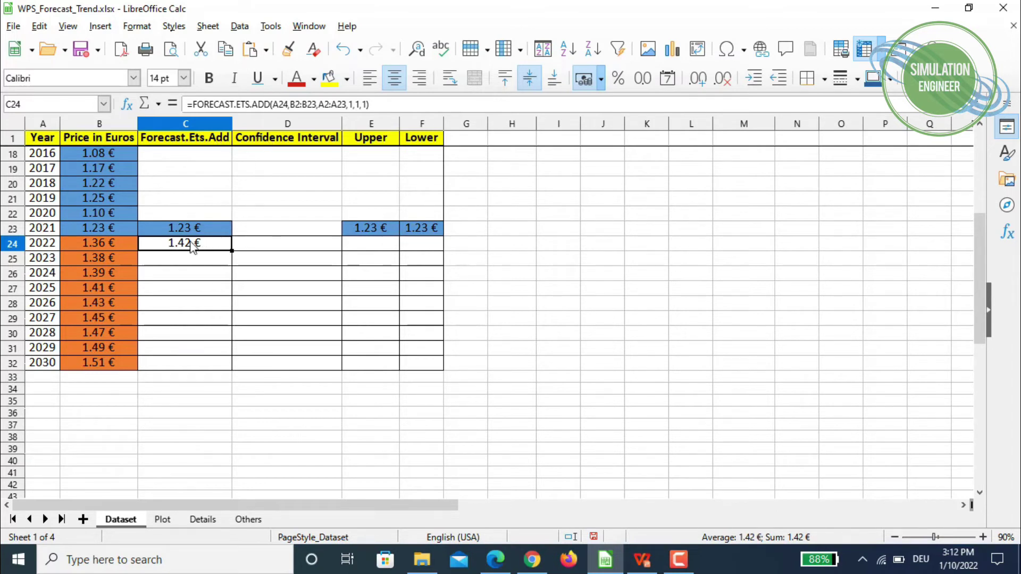
pyautogui.click(292, 106)
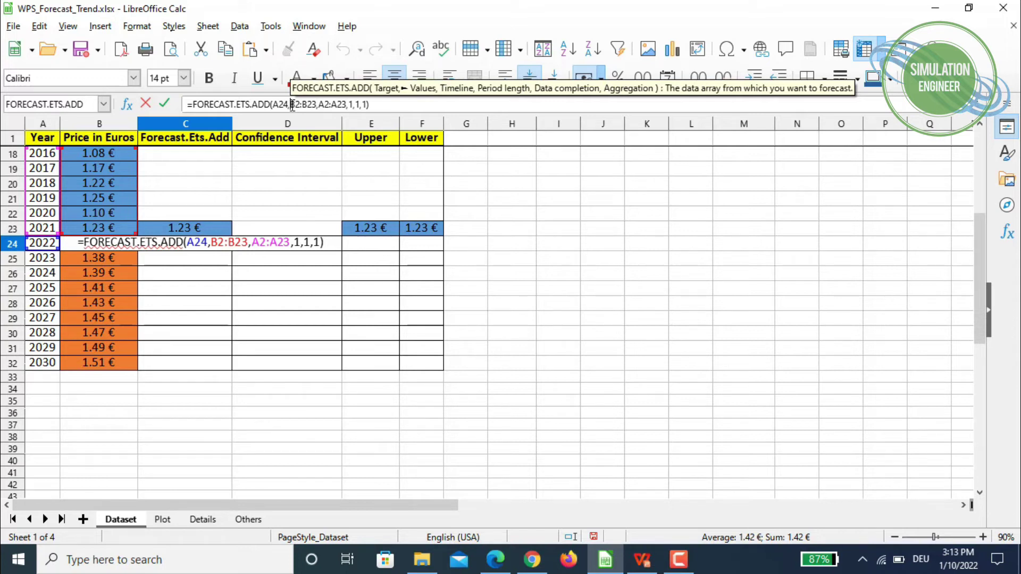
pyautogui.write('$B')
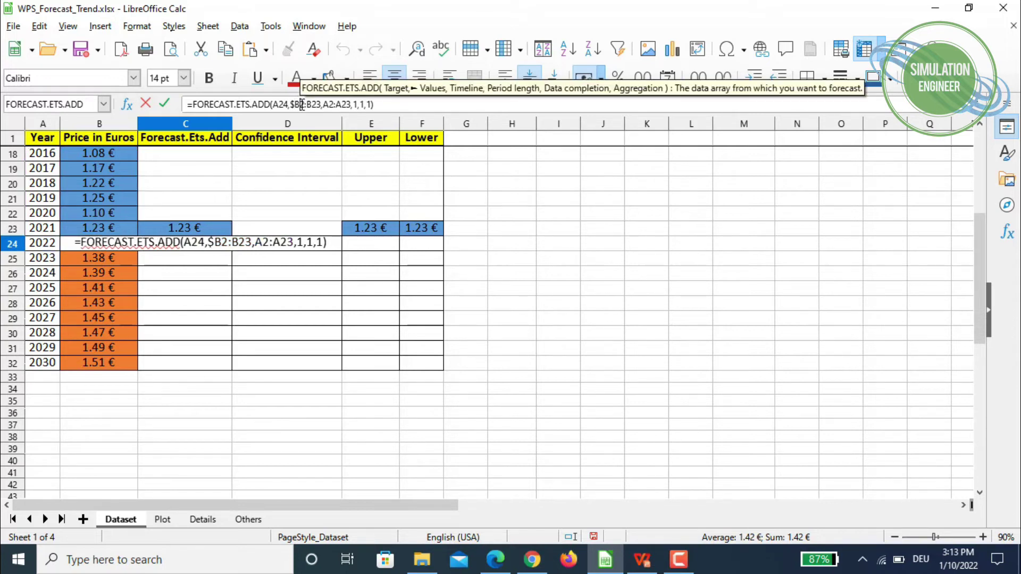
pyautogui.write('$')
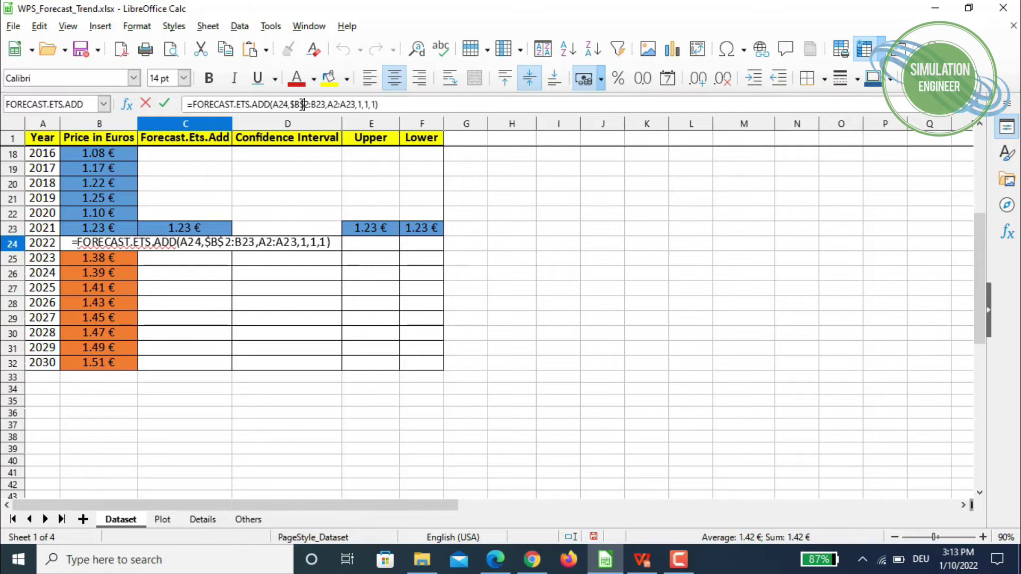
pyautogui.click(310, 104)
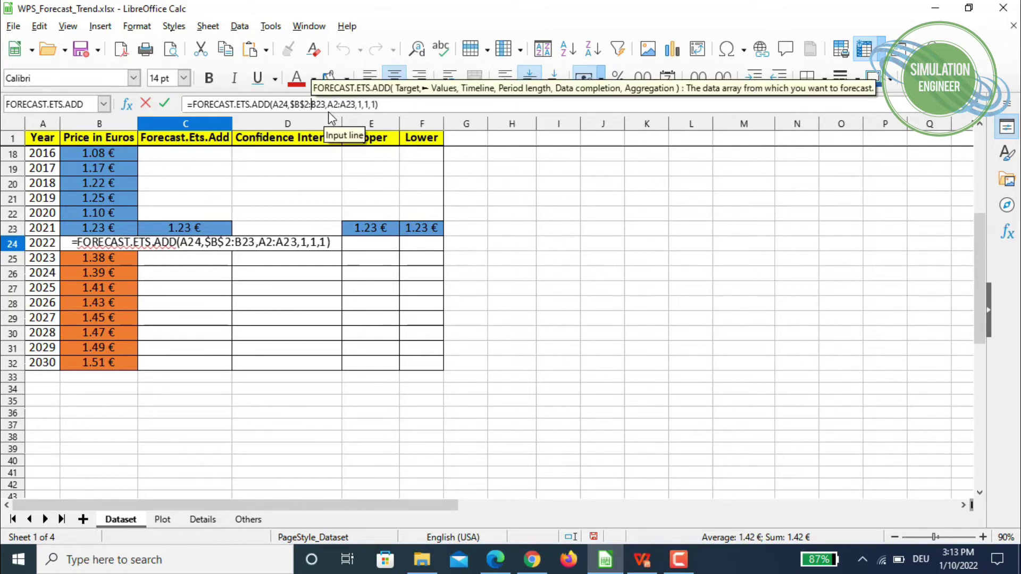
pyautogui.write('$')
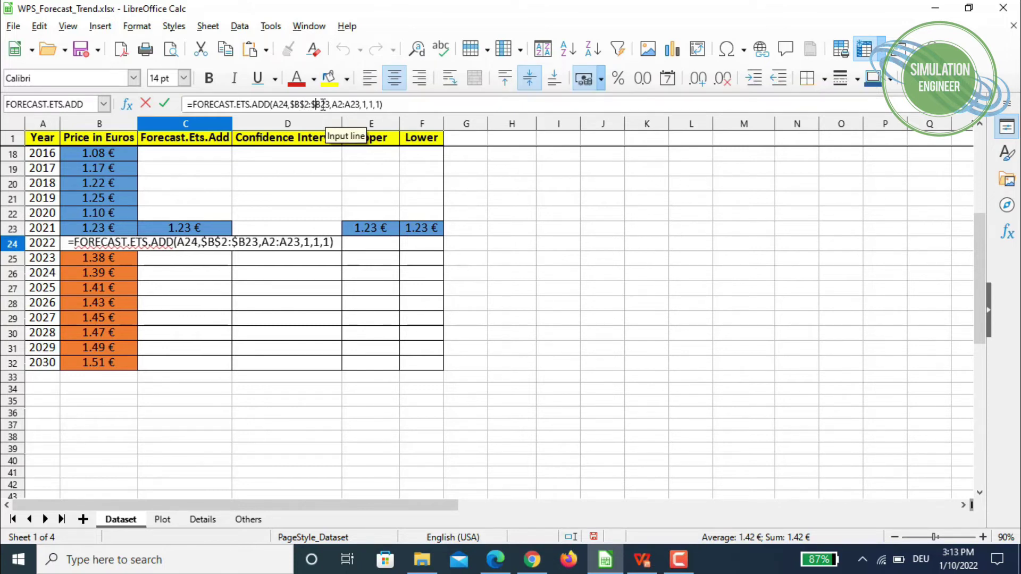
pyautogui.click(321, 104)
pyautogui.write('$')
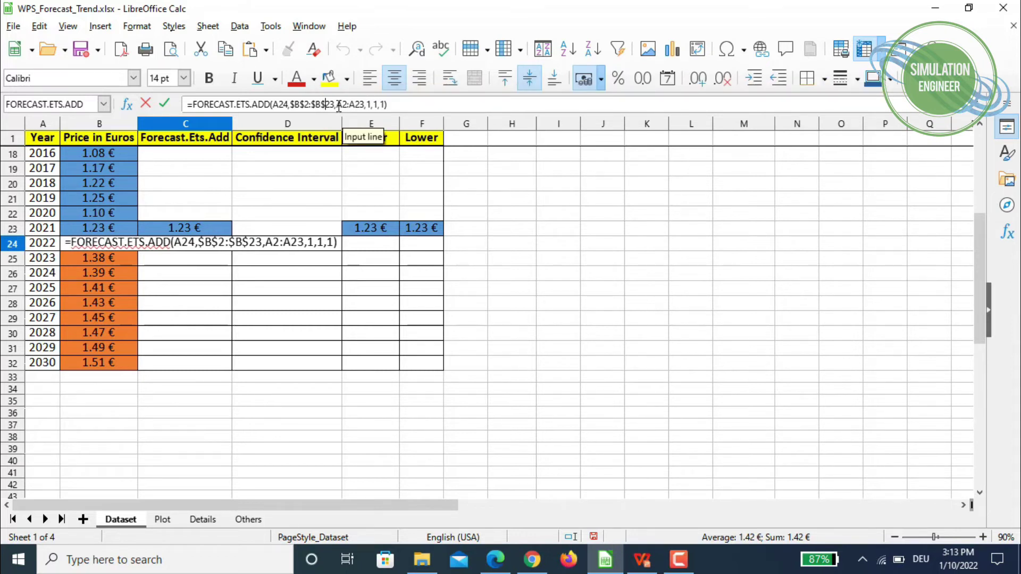
# Step: Make the timeline range in the C24 formula absolute as $A$2:$A$23 and commit the formula
pyautogui.press('Right')
pyautogui.press('Right')
pyautogui.press('Right')
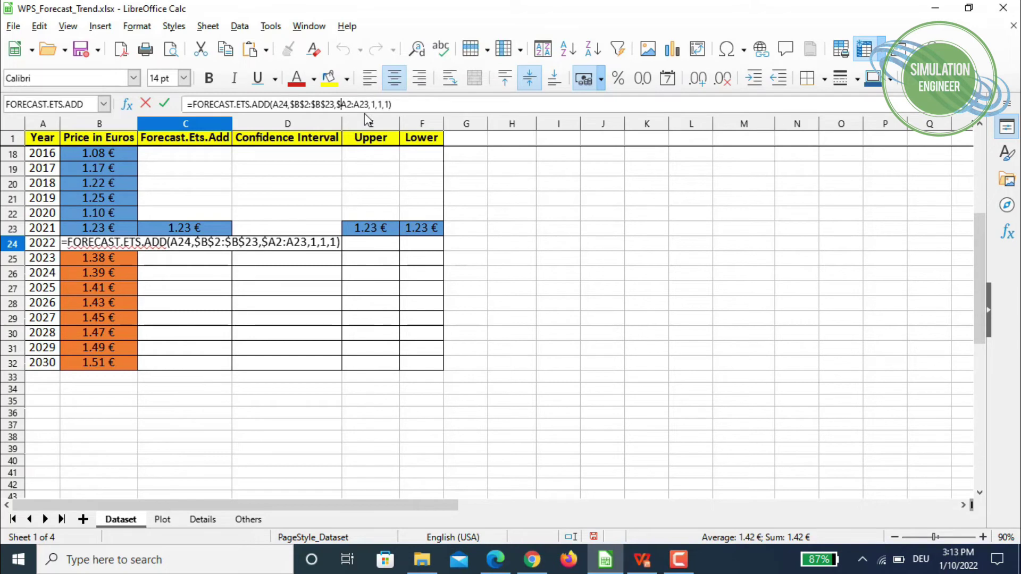
pyautogui.write('$')
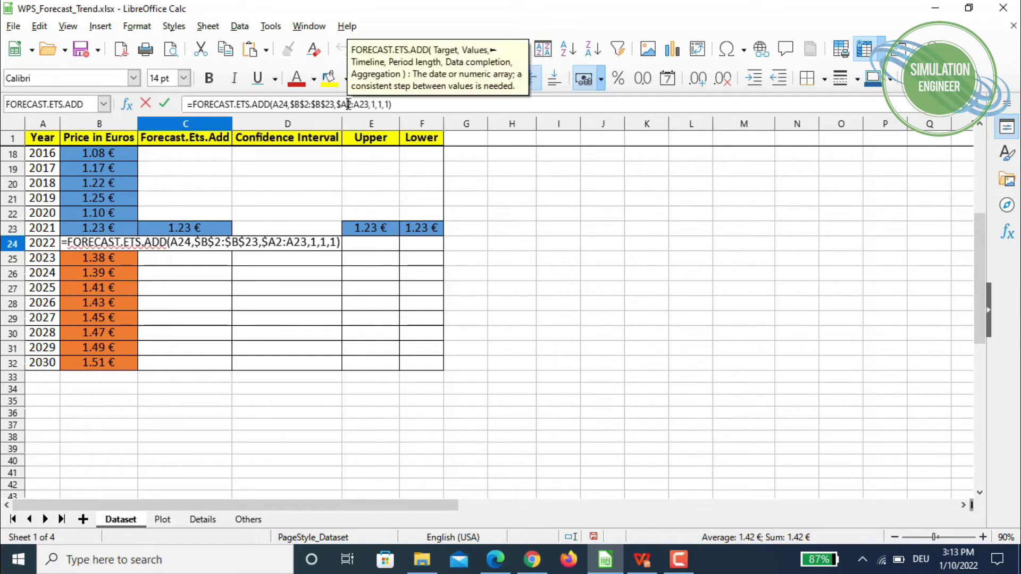
pyautogui.press('Right')
pyautogui.write('$')
pyautogui.press('Right')
pyautogui.press('Right')
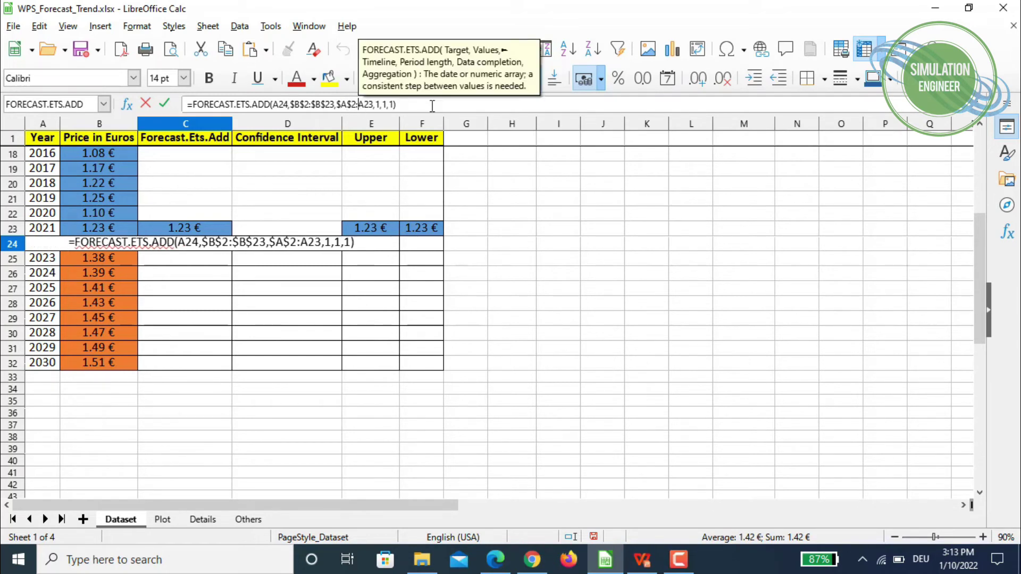
pyautogui.write('$B')
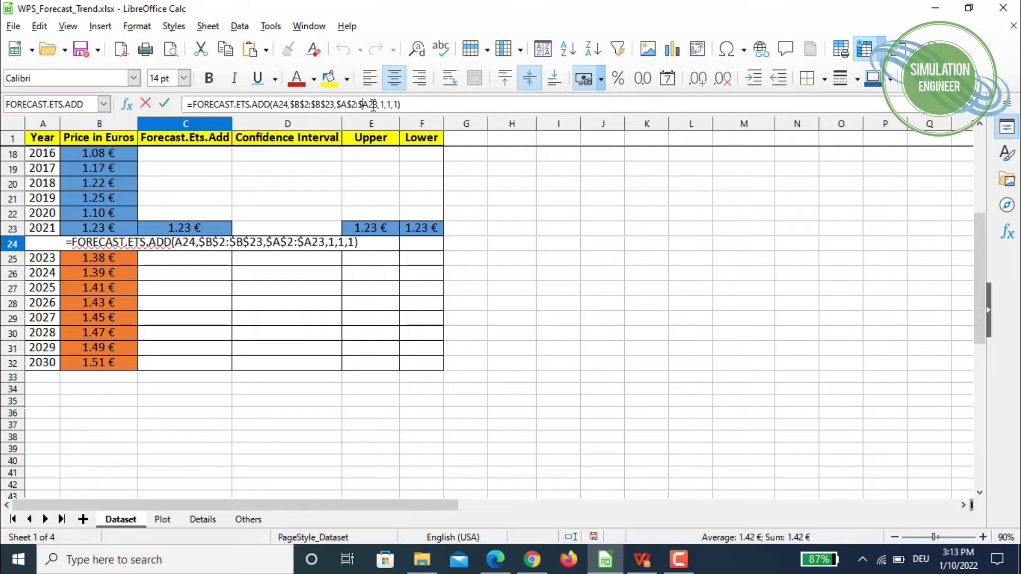
pyautogui.write('$')
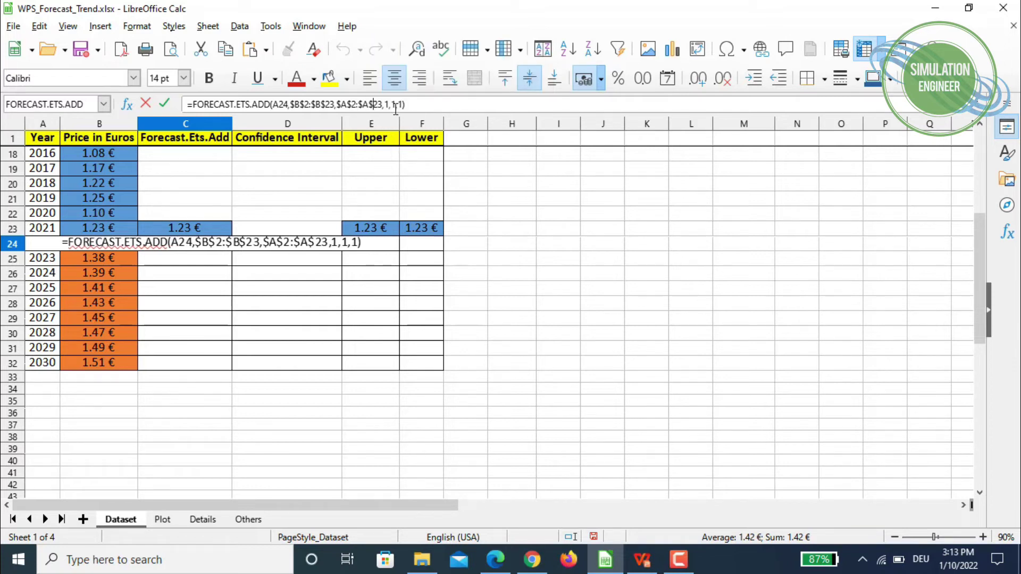
pyautogui.press('Return')
# Step: Fill the C24 forecast formula down through C32 and check the copied formula in C27
pyautogui.click(224, 247)
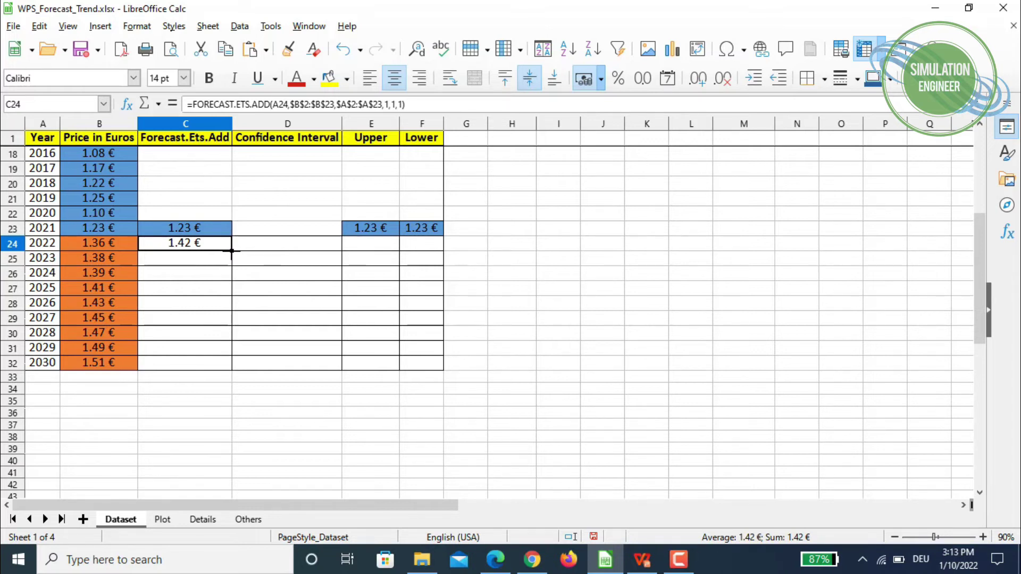
pyautogui.moveTo(231, 250); pyautogui.dragTo(235, 366)
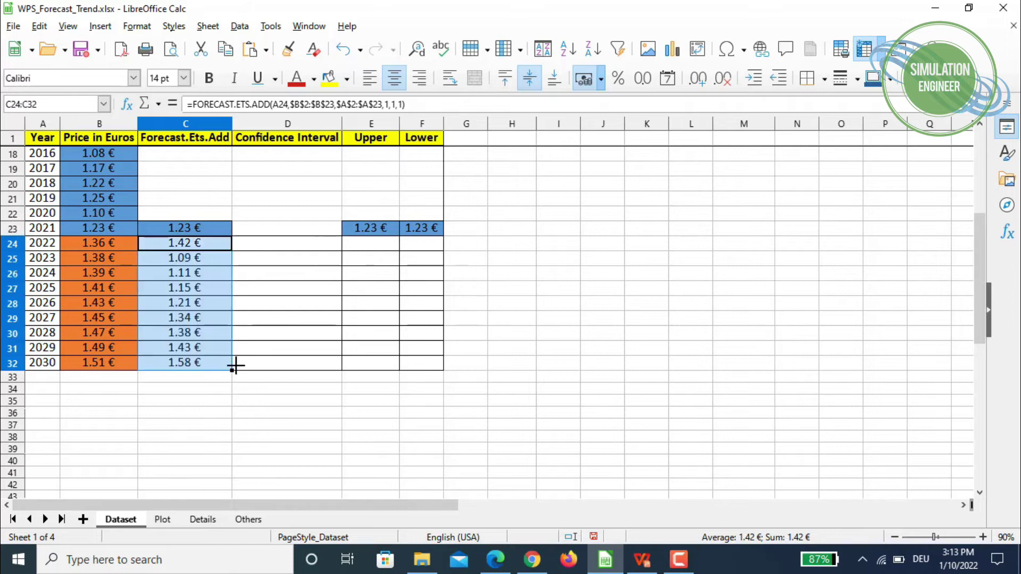
pyautogui.click(175, 290)
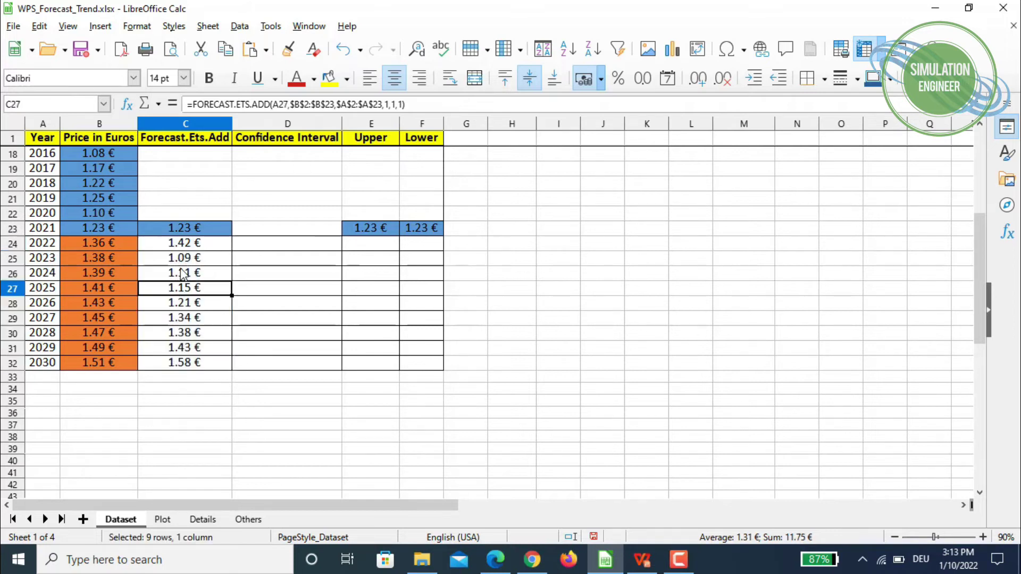
pyautogui.click(175, 235)
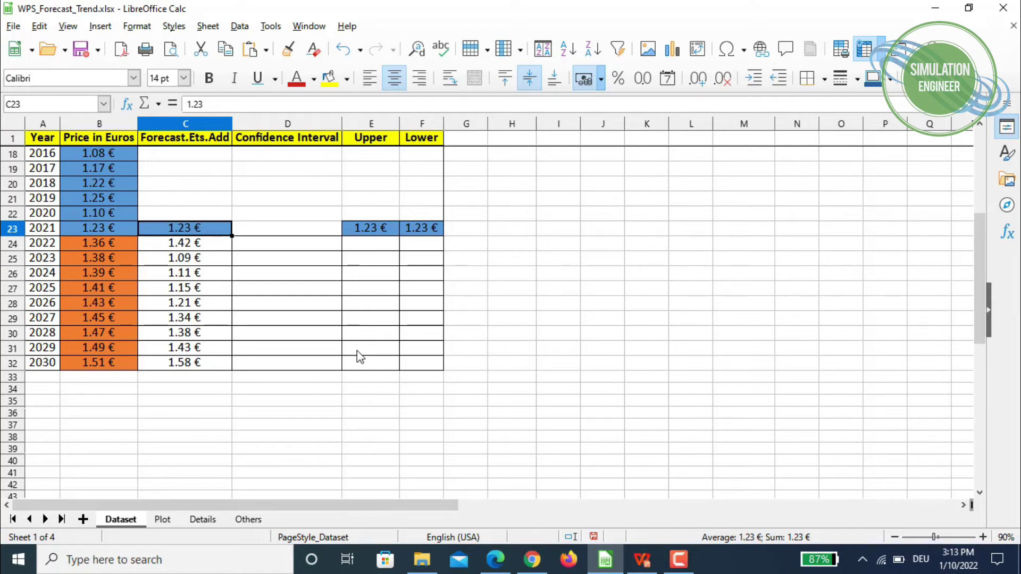
# Step: Start a FORECAST.ETS.PI.ADD formula in D24 with the year 2022 in A24 as the target
pyautogui.scroll(1, 322, 330)
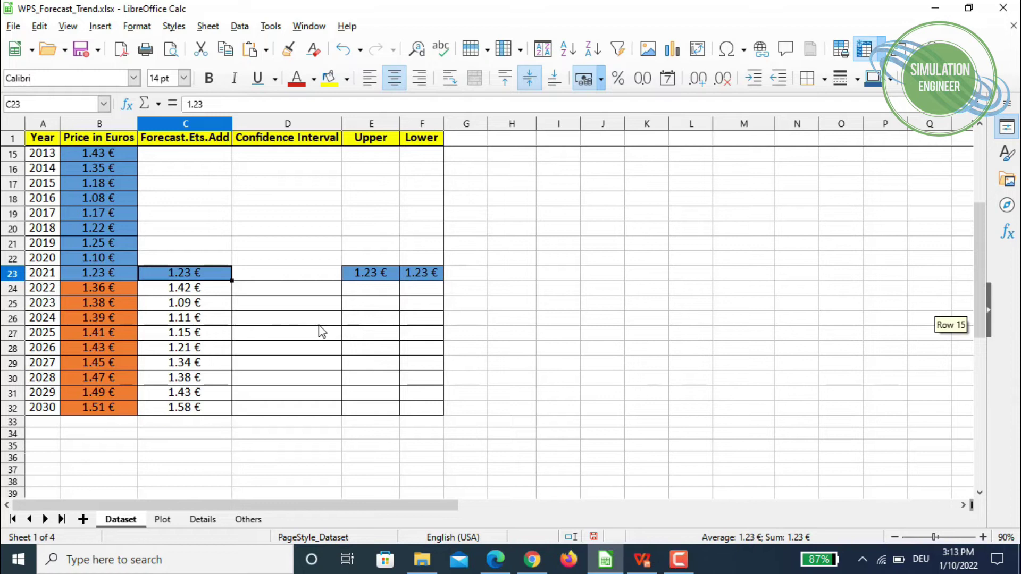
pyautogui.click(308, 291)
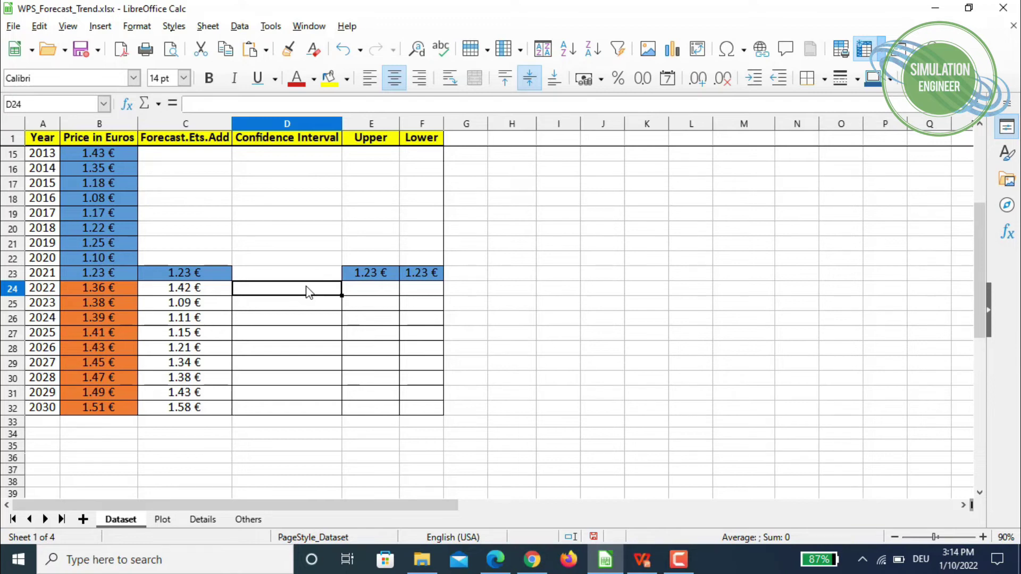
pyautogui.write('=for')
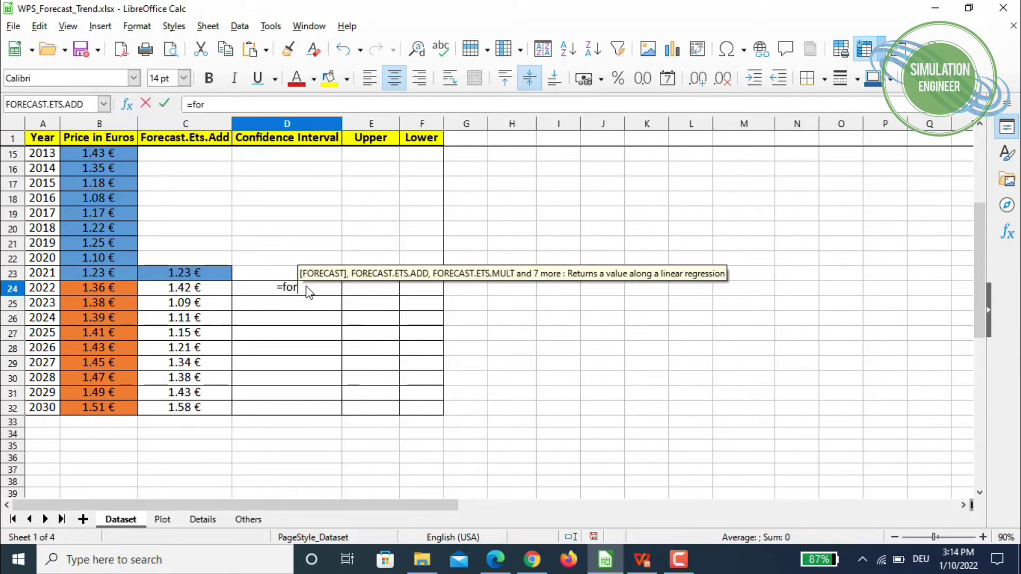
pyautogui.write('ecast.')
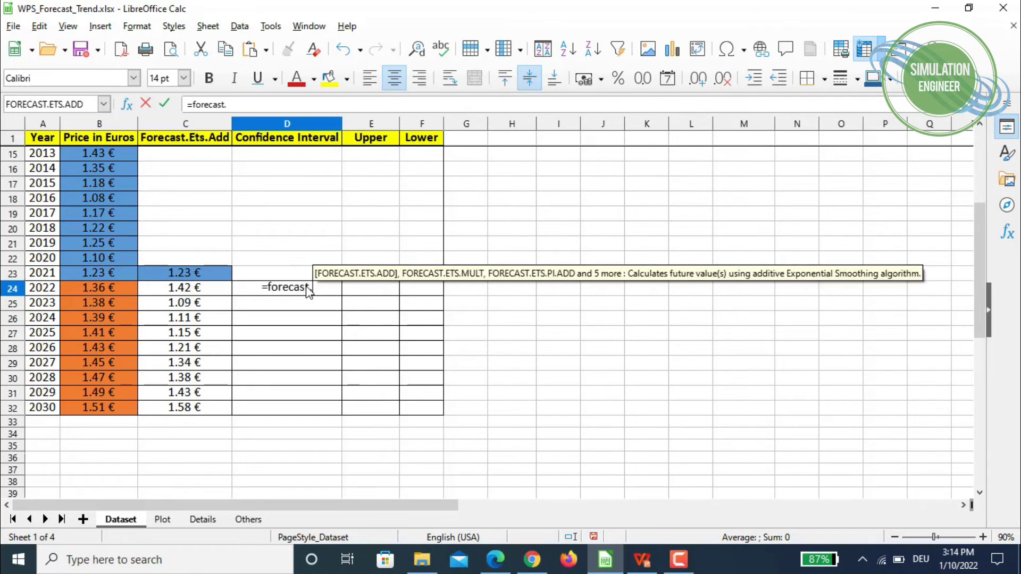
pyautogui.write('ets.')
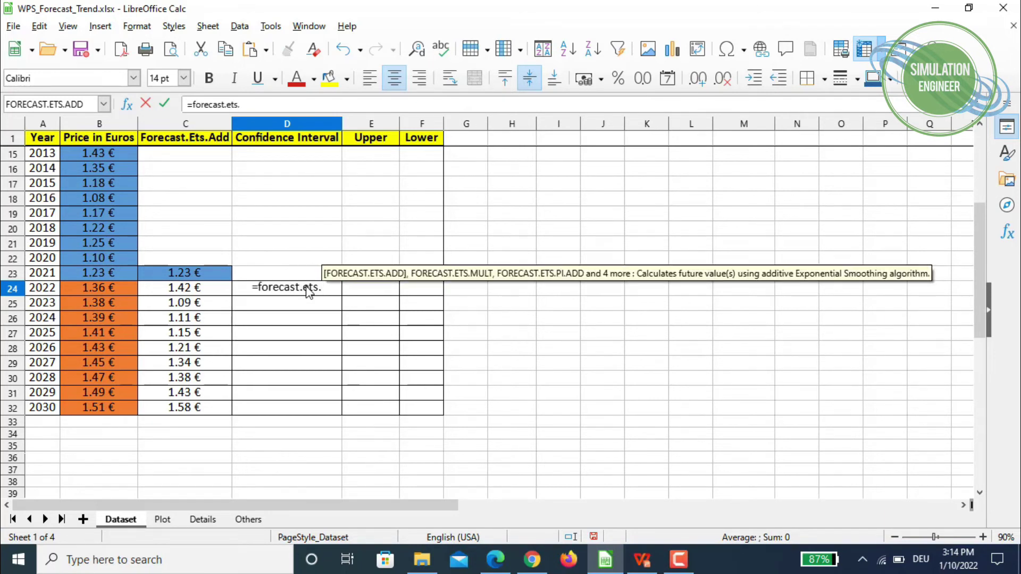
pyautogui.write('p')
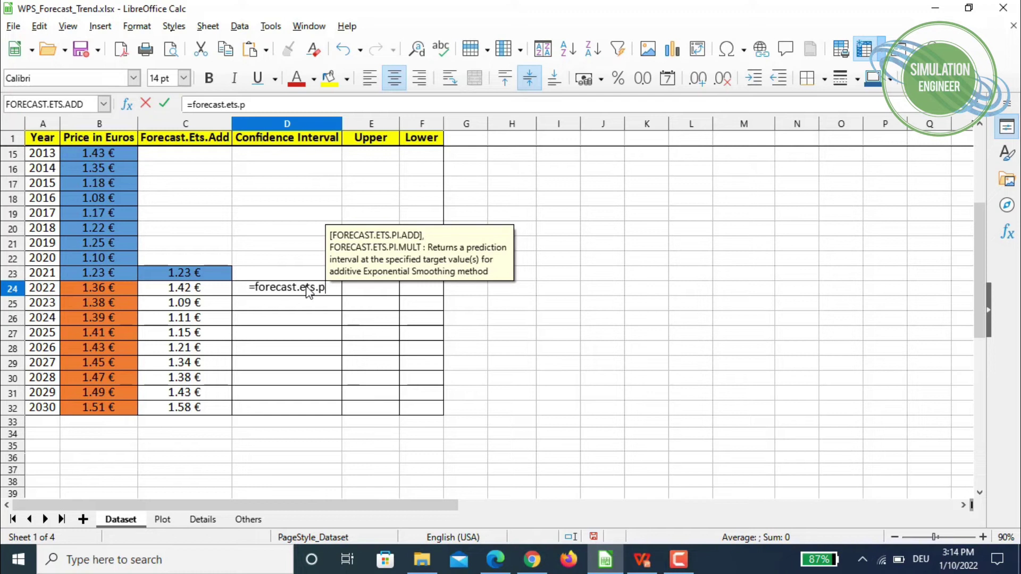
pyautogui.write('i.add(')
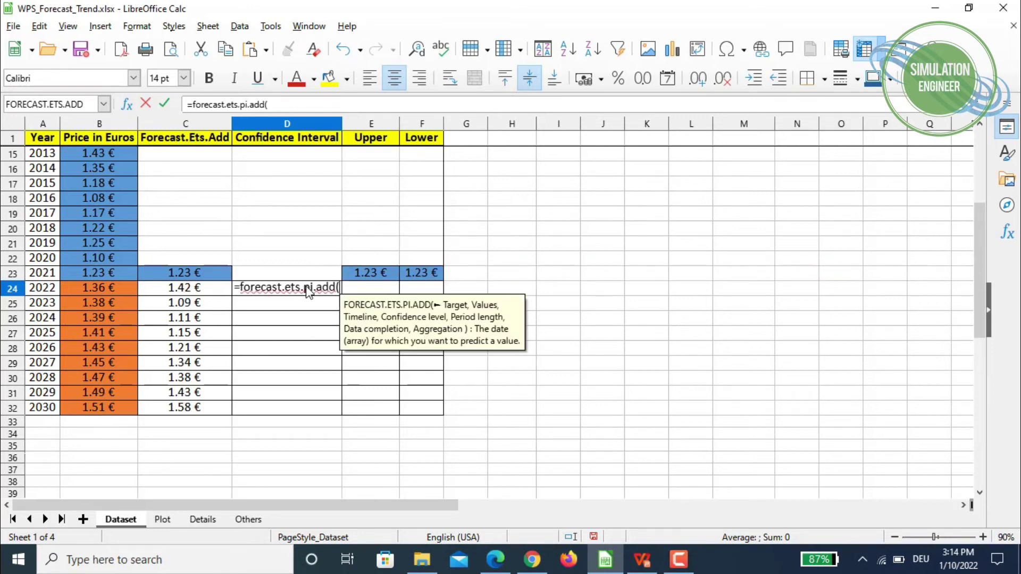
pyautogui.click(52, 292)
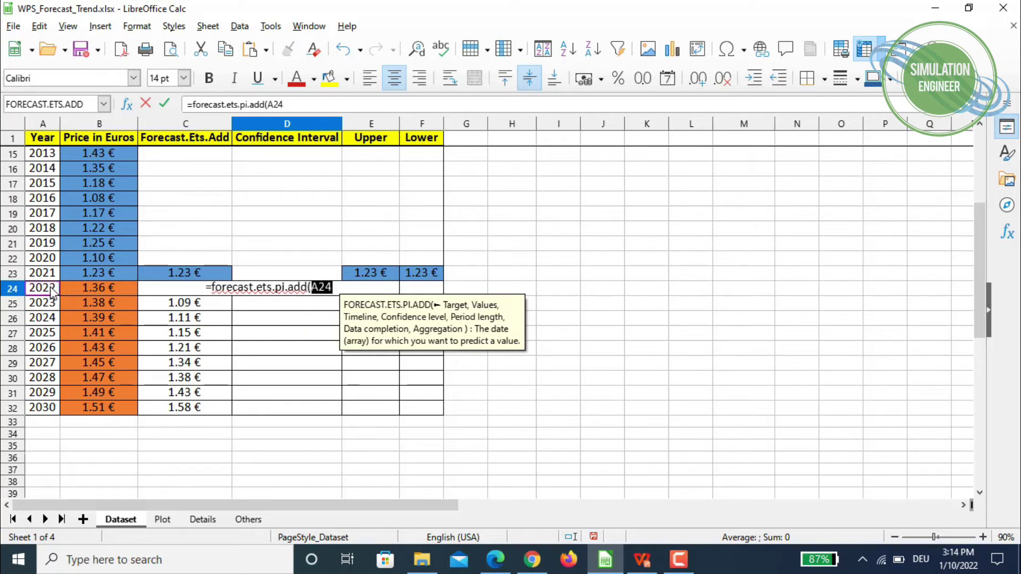
pyautogui.write(',')
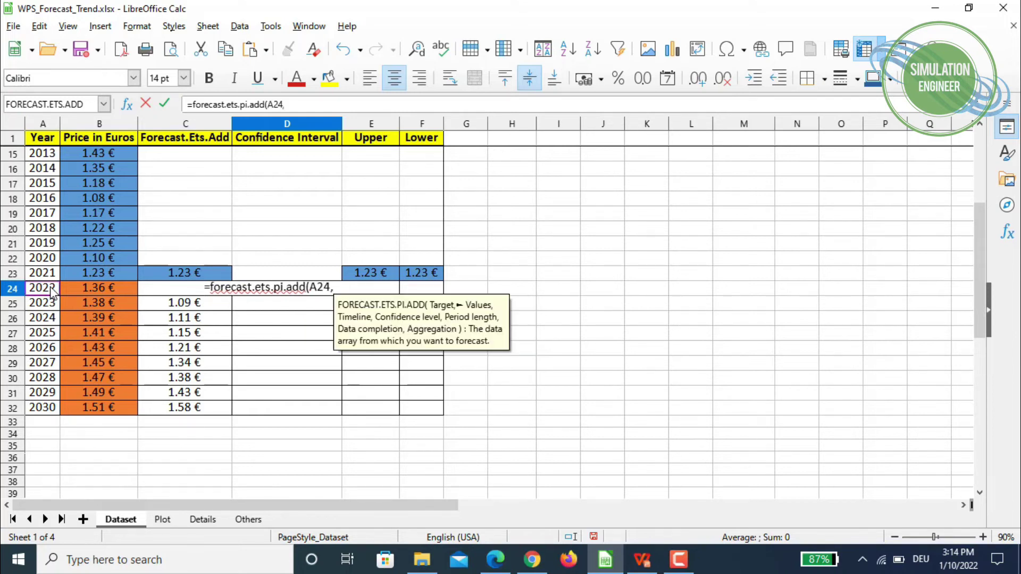
# Step: Add B2:B23 as the values and A2:A23 as the timeline of the prediction interval formula
pyautogui.scroll(4, 51, 292)
pyautogui.scroll(1, 51, 291)
pyautogui.moveTo(104, 157); pyautogui.dragTo(100, 470)
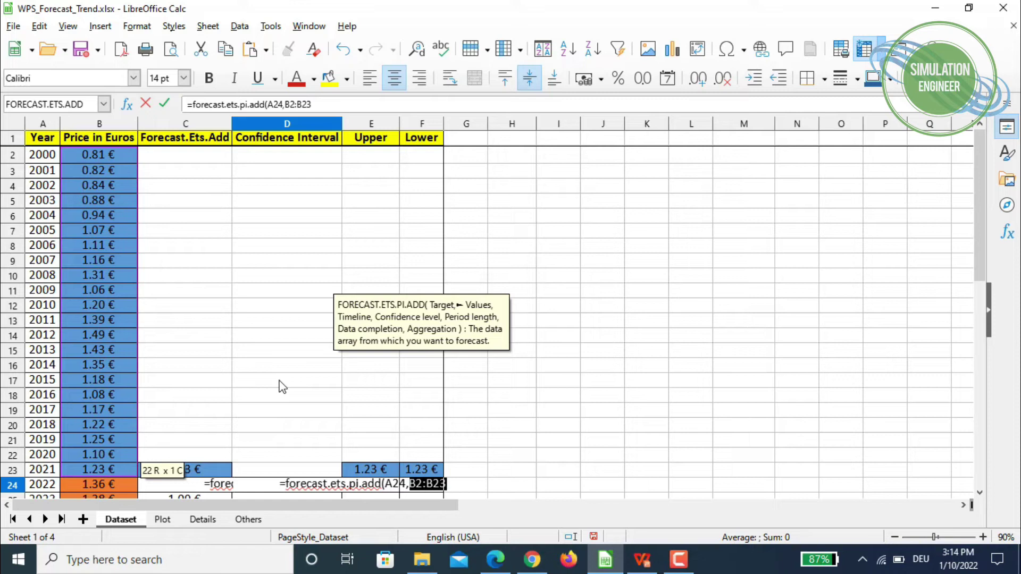
pyautogui.write(',')
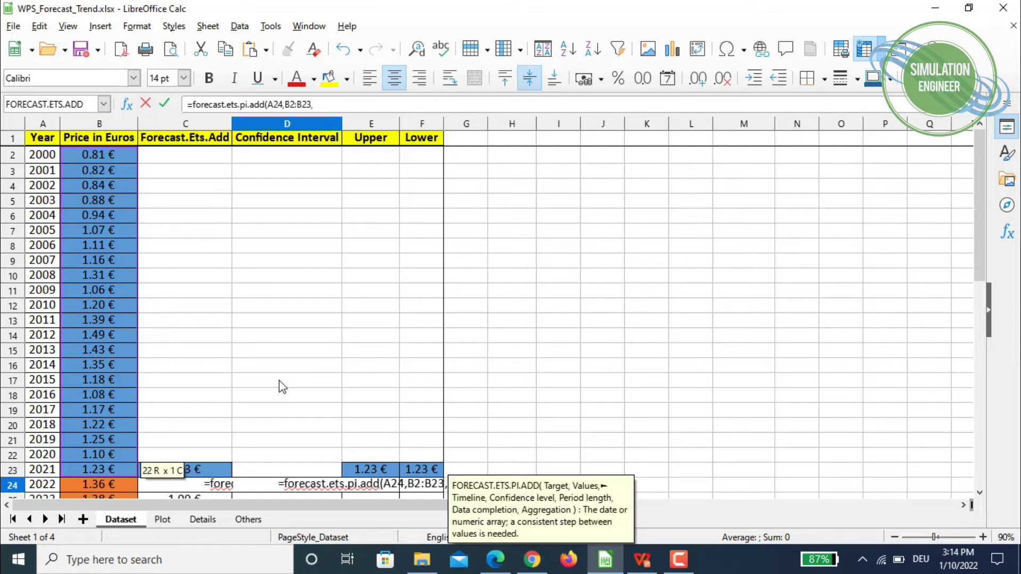
pyautogui.moveTo(43, 155); pyautogui.dragTo(43, 470)
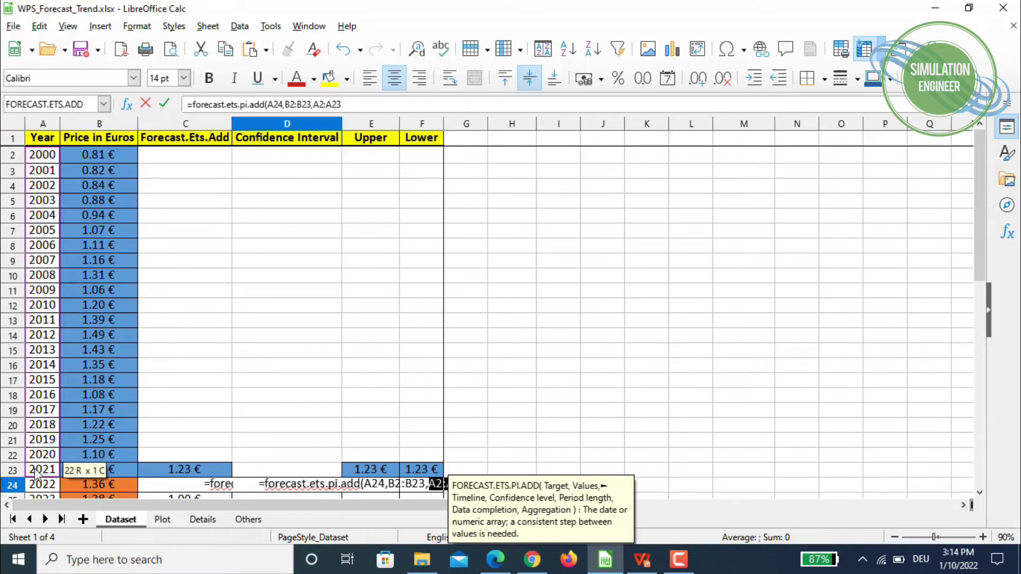
pyautogui.write(',')
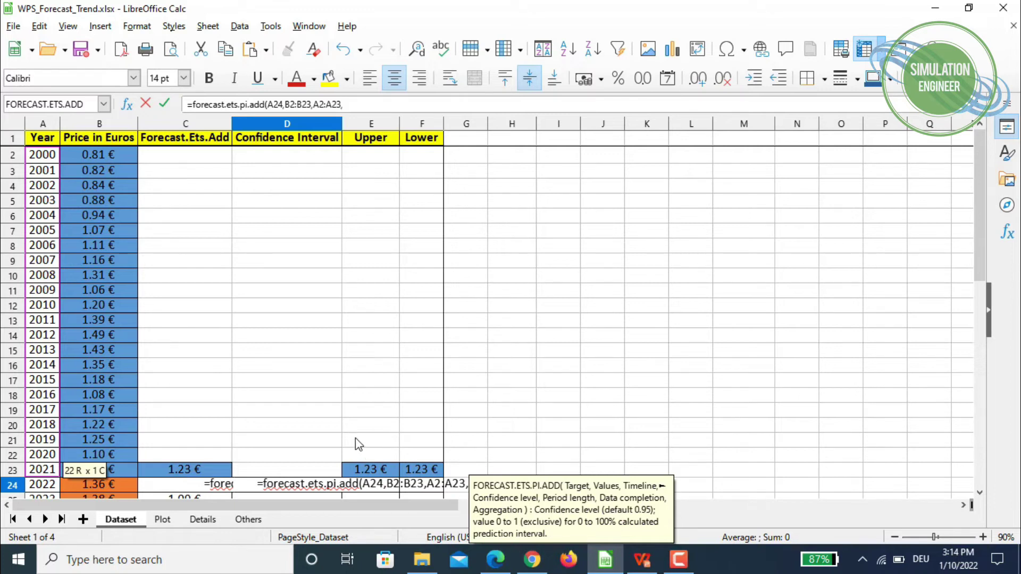
# Step: Finish the D24 formula's arguments with confidence level 0.95, period length 1, data completion 1 and aggregation 1
pyautogui.write('0')
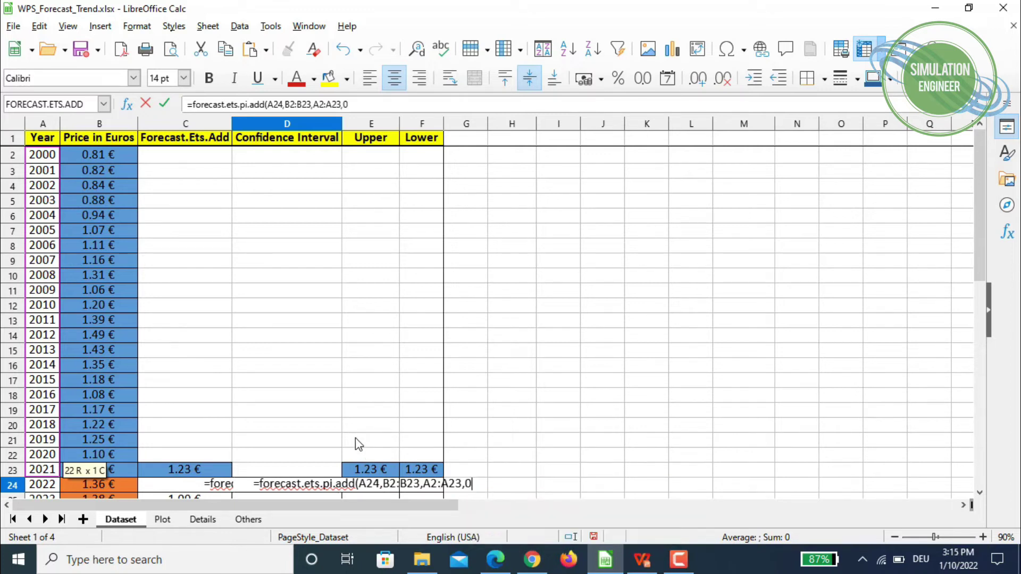
pyautogui.write('.95,')
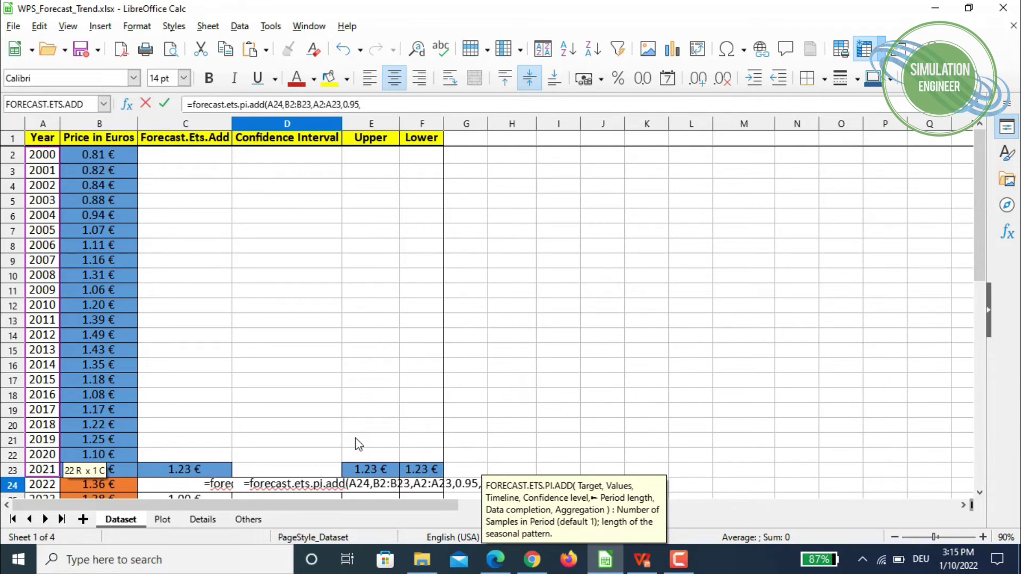
pyautogui.write('1')
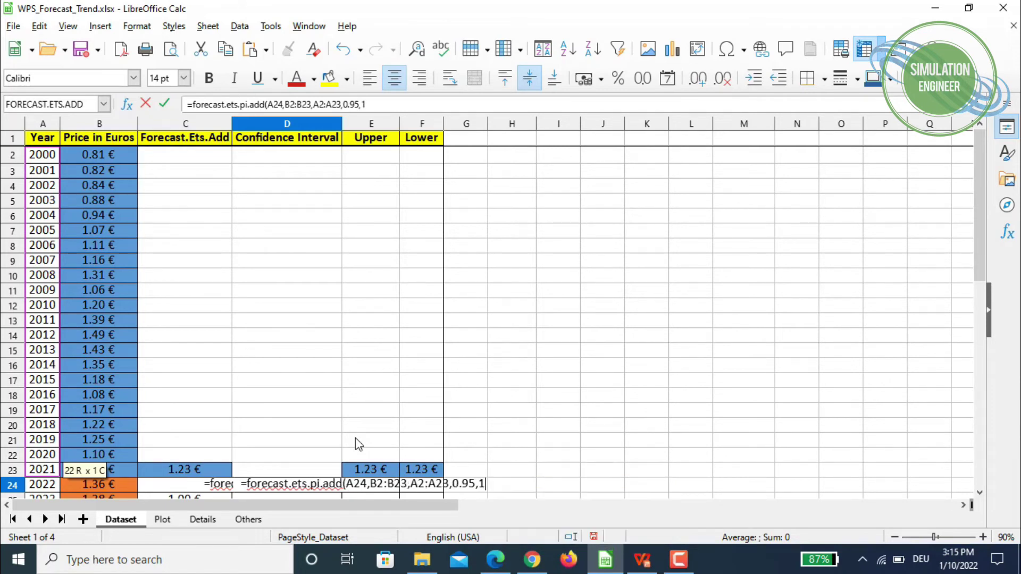
pyautogui.write(',1,')
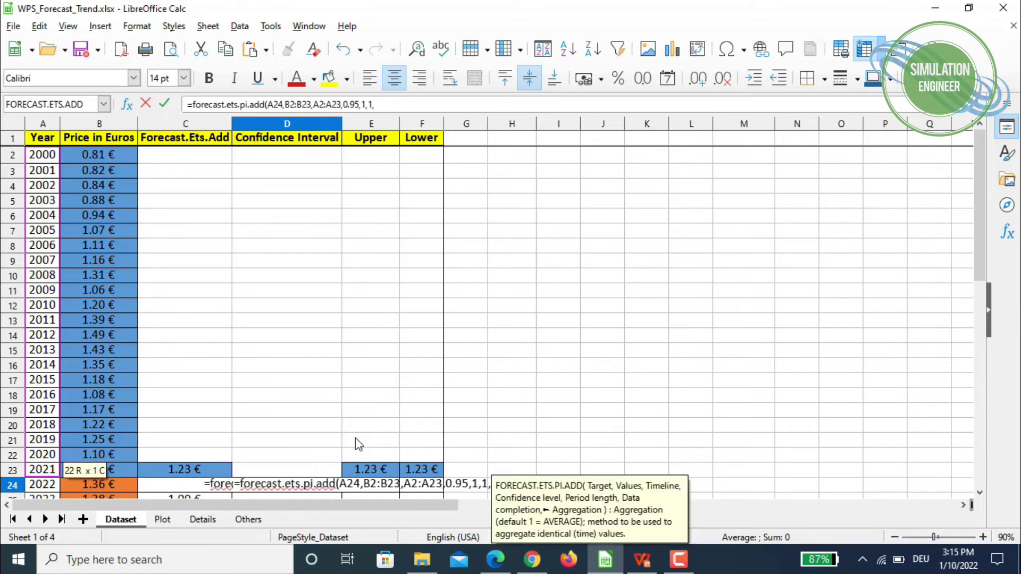
pyautogui.write('1')
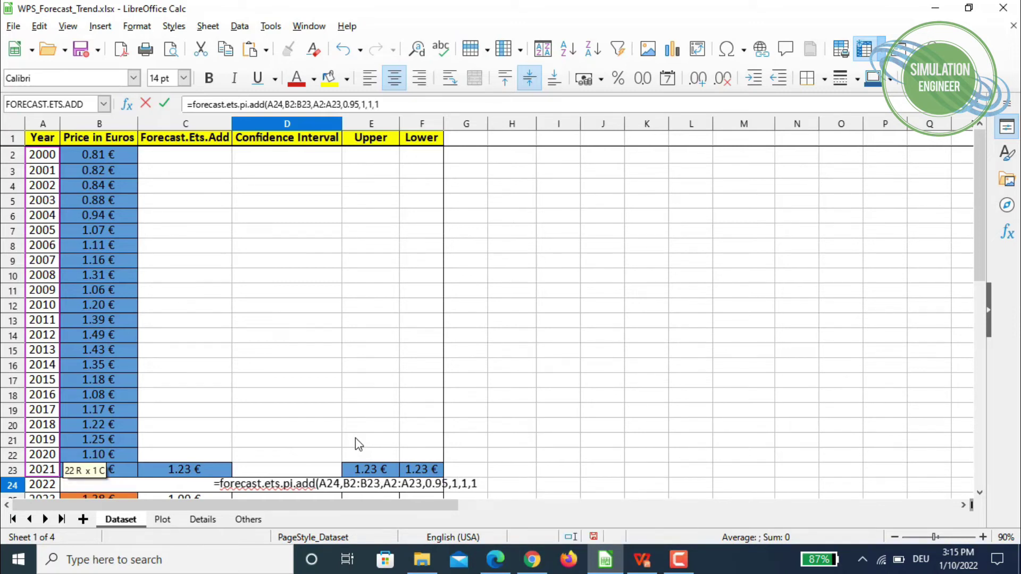
pyautogui.write(')')
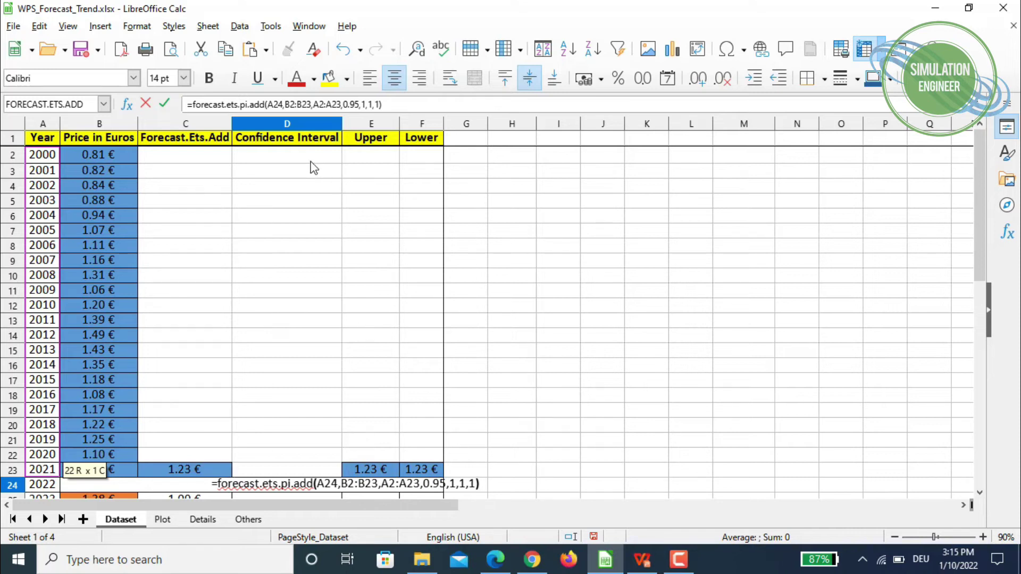
# Step: Make the values range in the D24 prediction interval formula absolute as $B$2:$B$23
pyautogui.click(287, 104)
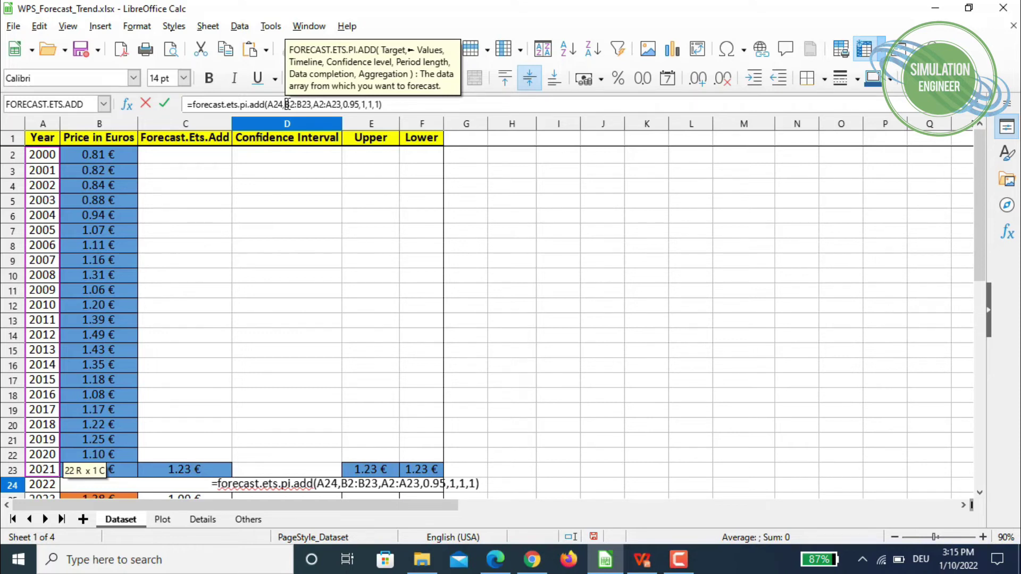
pyautogui.write('$')
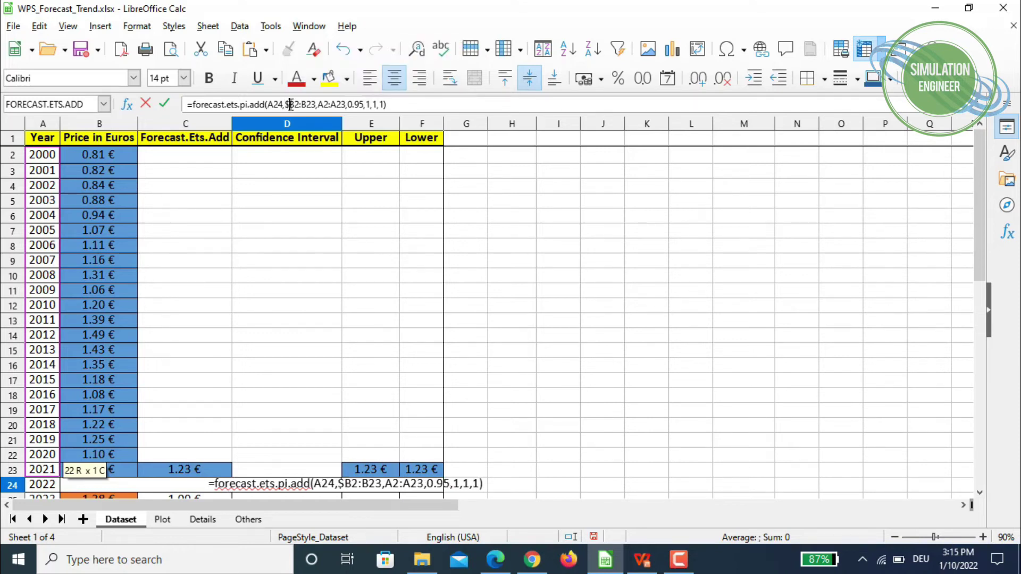
pyautogui.click(293, 105)
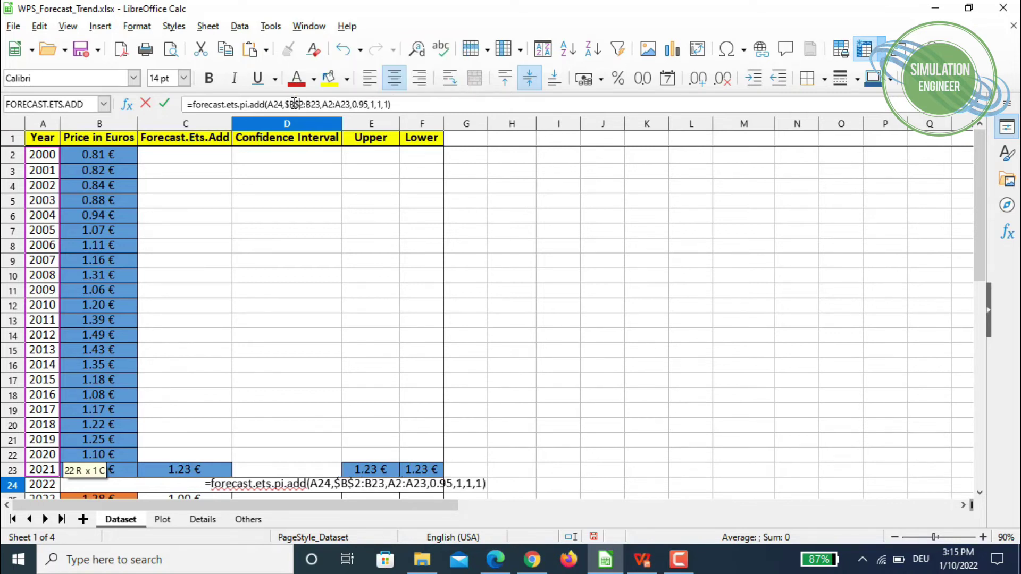
pyautogui.write('$')
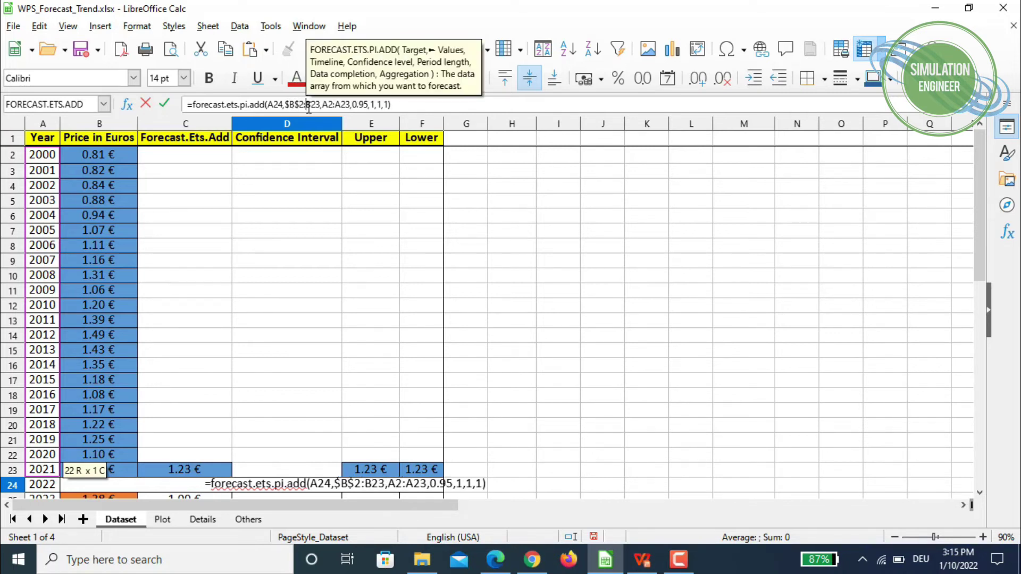
pyautogui.click(308, 105)
pyautogui.write('$')
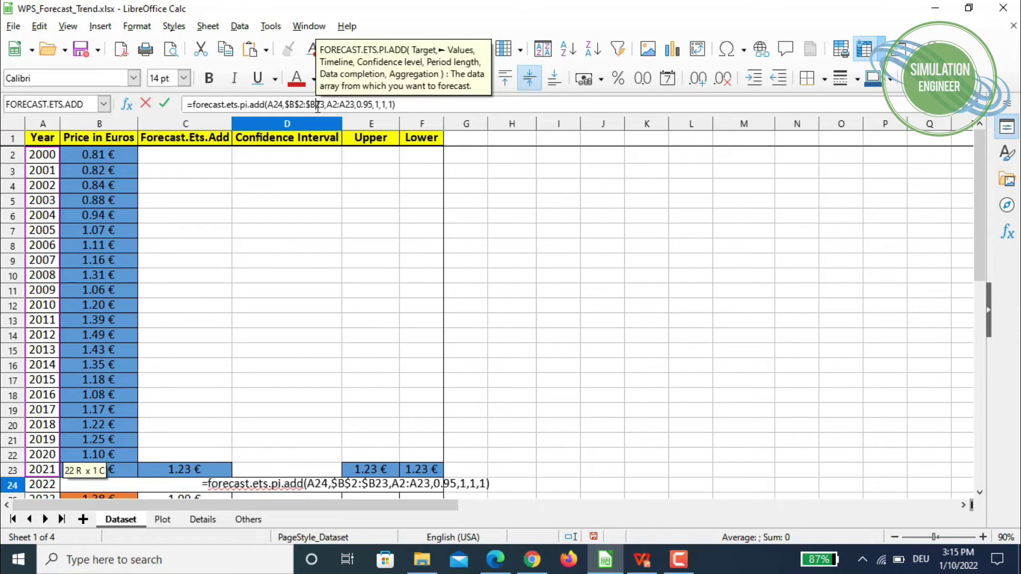
pyautogui.click(317, 105)
pyautogui.write('$')
# Step: Make the timeline range in the D24 formula absolute as $A$2:$A$23 and commit the formula
pyautogui.click(333, 105)
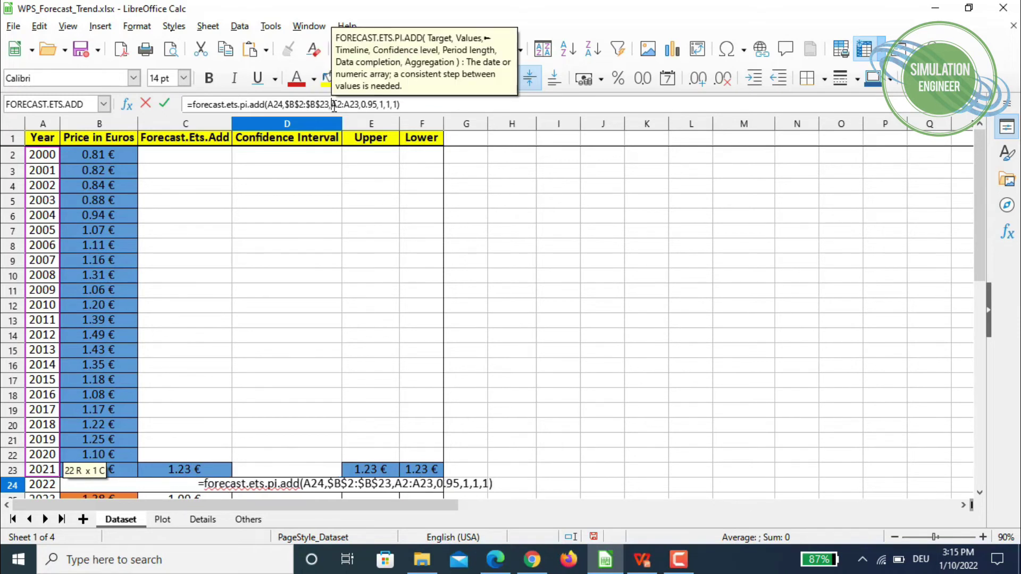
pyautogui.write('$B')
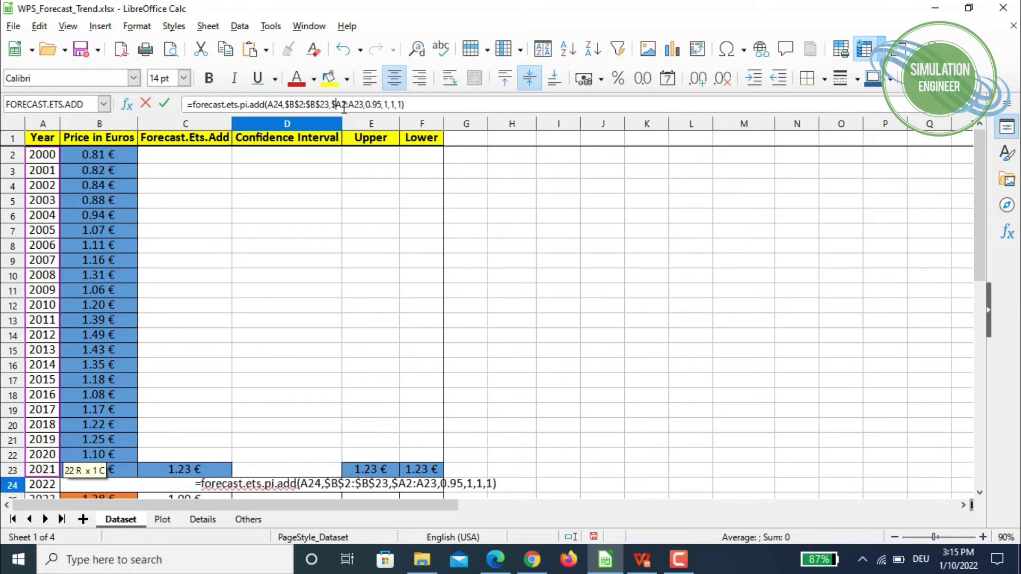
pyautogui.write('$')
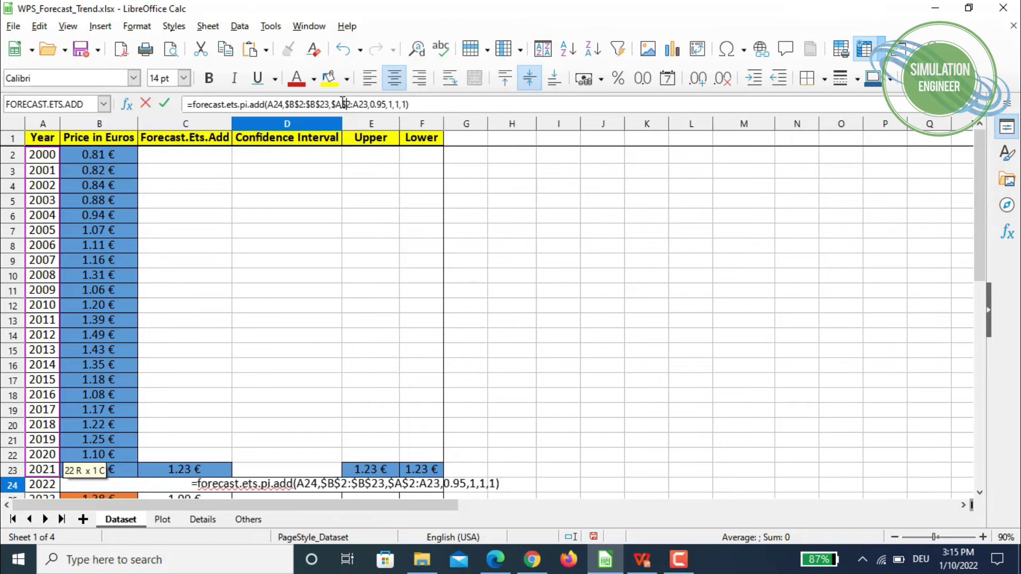
pyautogui.click(355, 103)
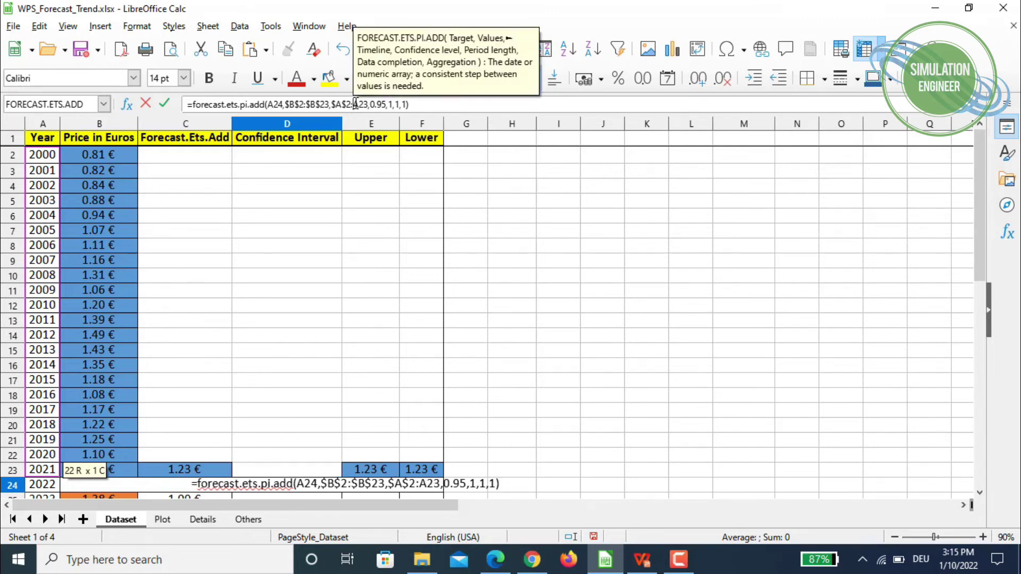
pyautogui.write('$B')
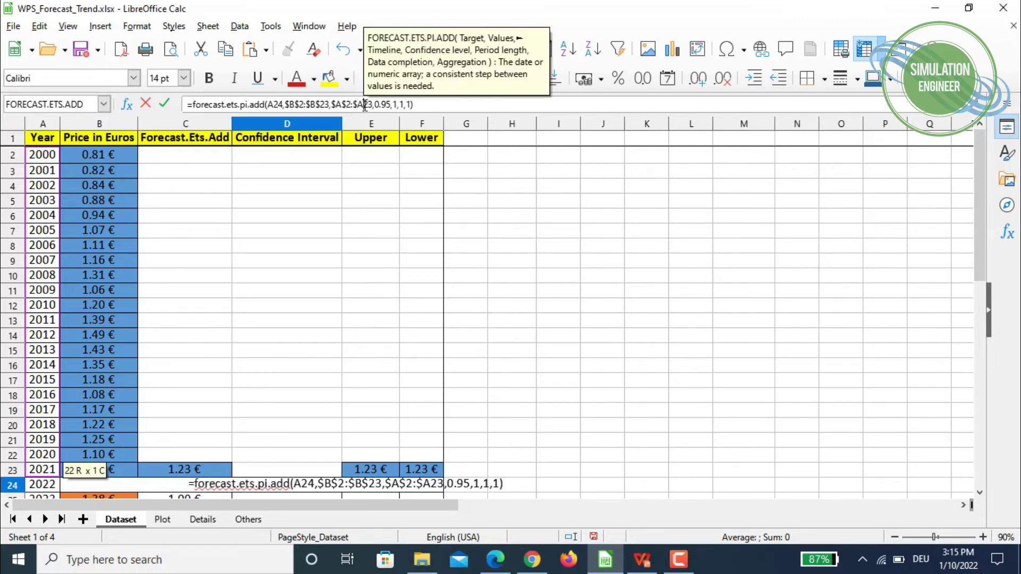
pyautogui.write('$')
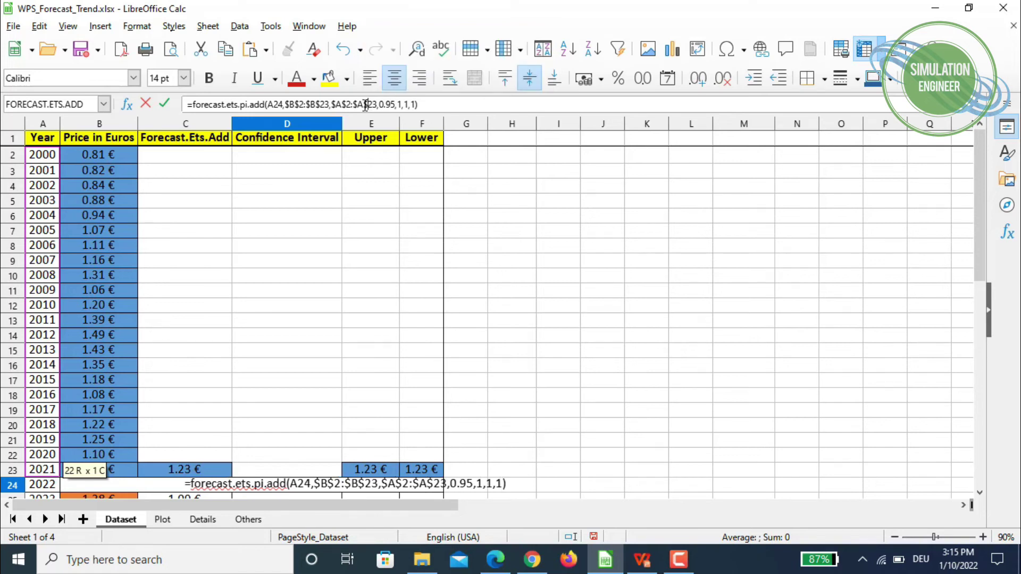
pyautogui.press('Return')
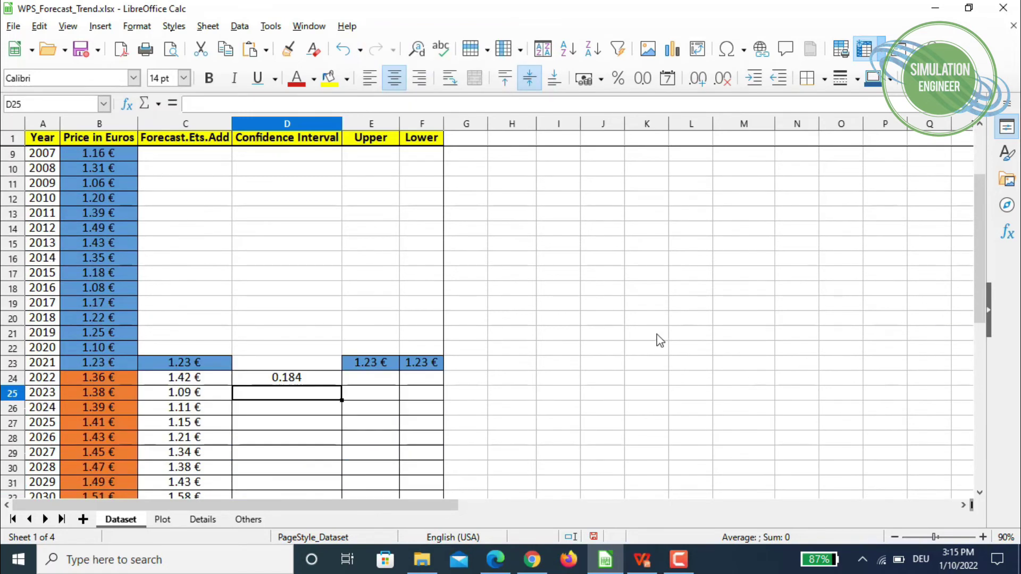
# Step: Fill the D24 confidence interval formula down through D32
pyautogui.scroll(-1, 654, 327)
pyautogui.click(287, 337)
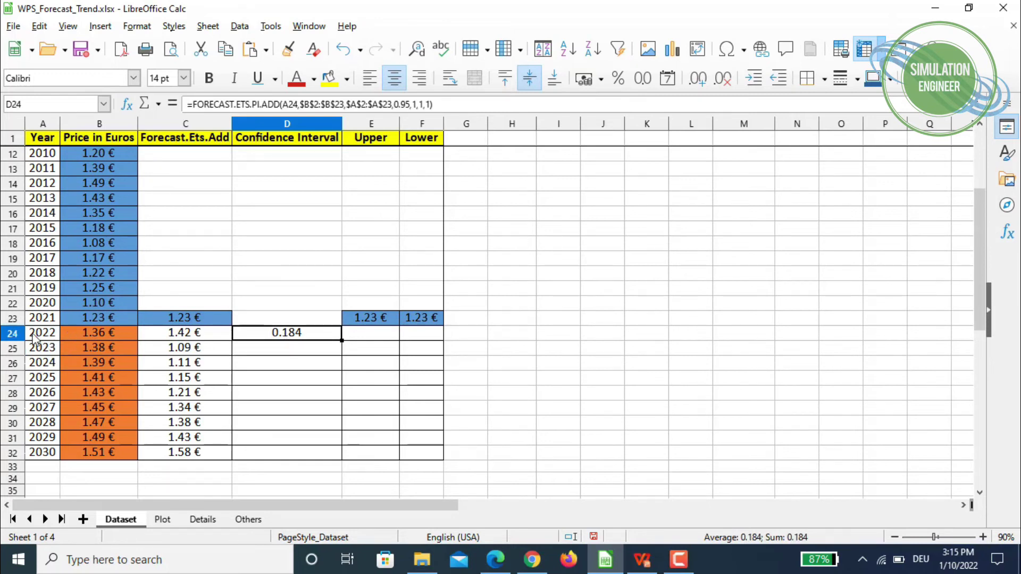
pyautogui.moveTo(342, 338); pyautogui.dragTo(329, 455)
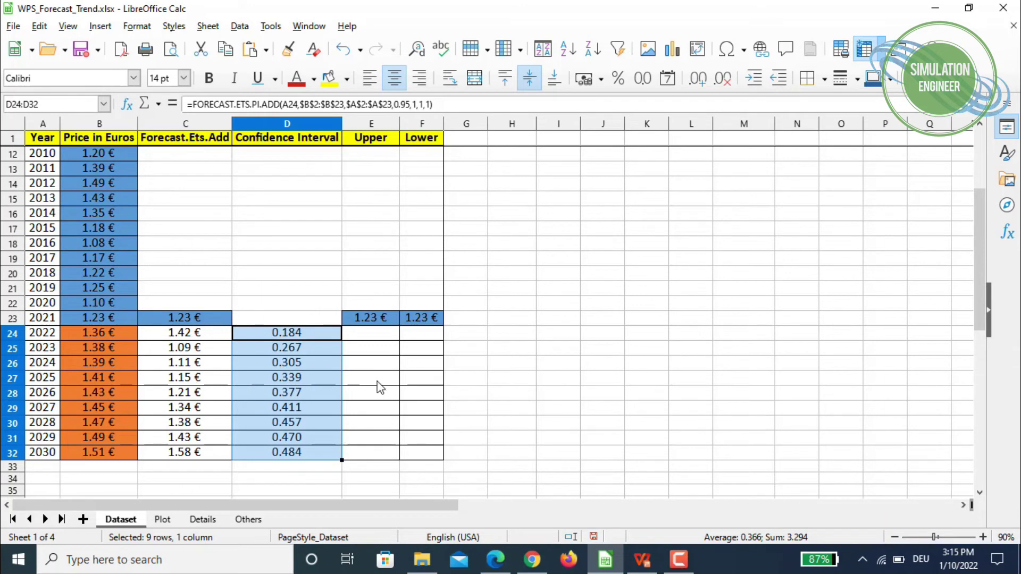
# Step: Calculate the upper limit in E24 as =C24+D24 and fill it down through E32
pyautogui.click(376, 337)
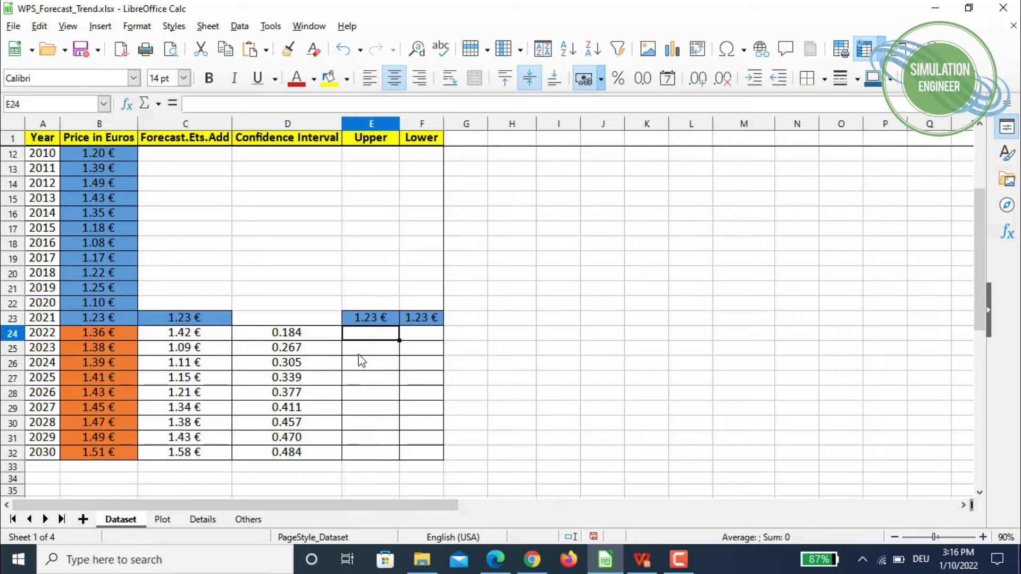
pyautogui.write('=')
pyautogui.click(196, 336)
pyautogui.write('+')
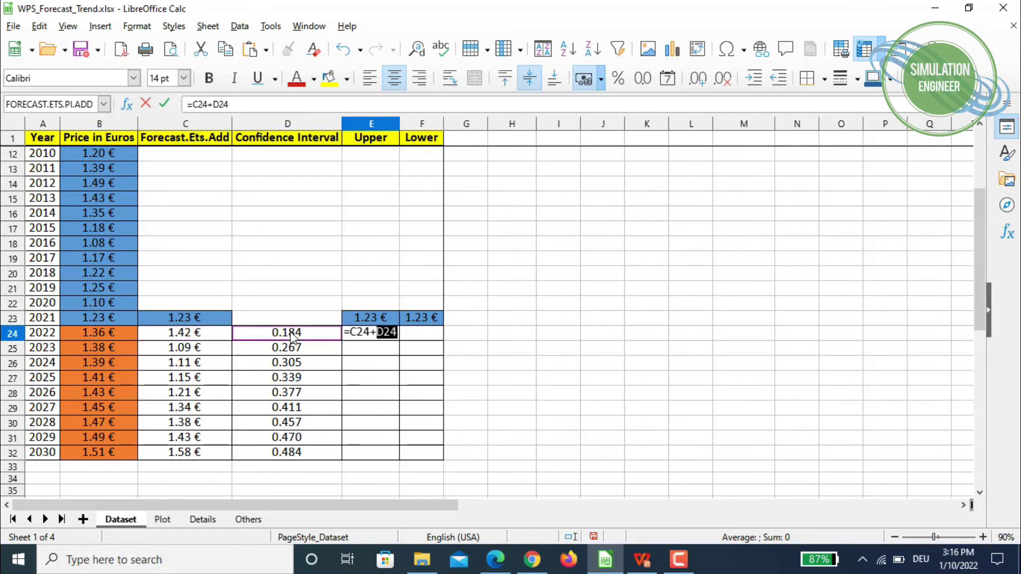
pyautogui.press('Return')
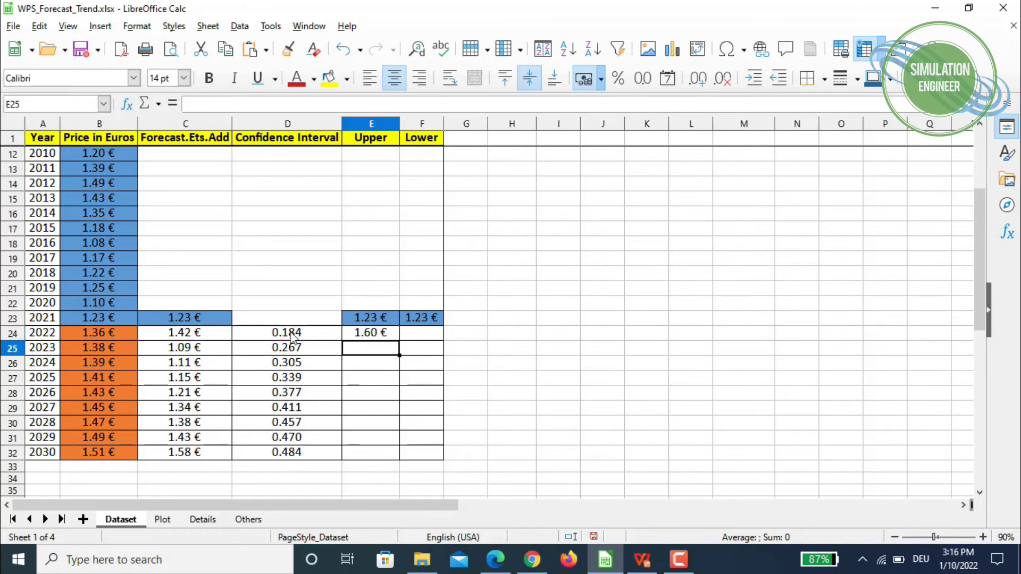
pyautogui.click(396, 336)
pyautogui.moveTo(399, 340); pyautogui.dragTo(388, 457)
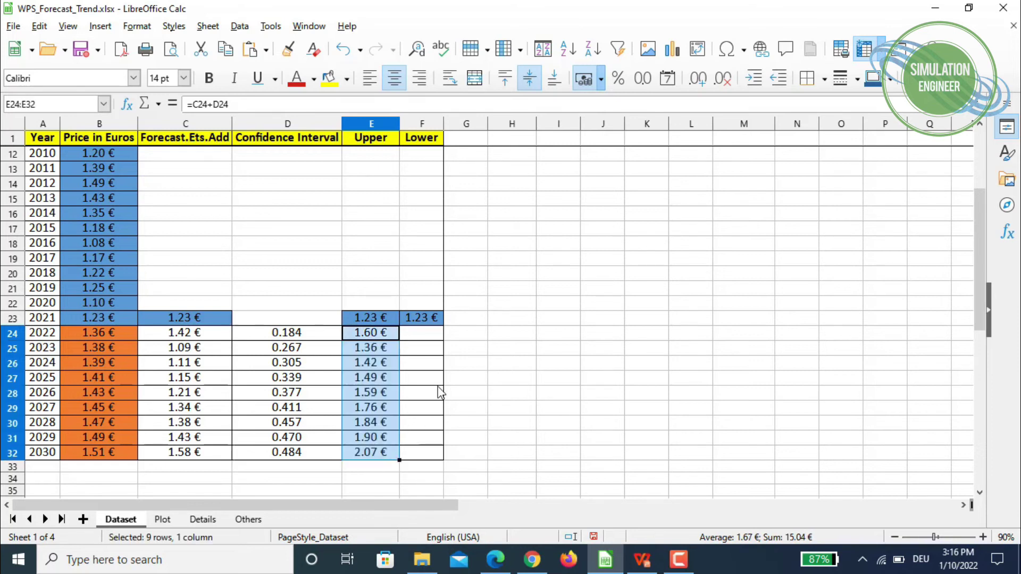
# Step: Calculate the lower limit in F24 as =C24-D24 and fill it down through F32
pyautogui.click(413, 341)
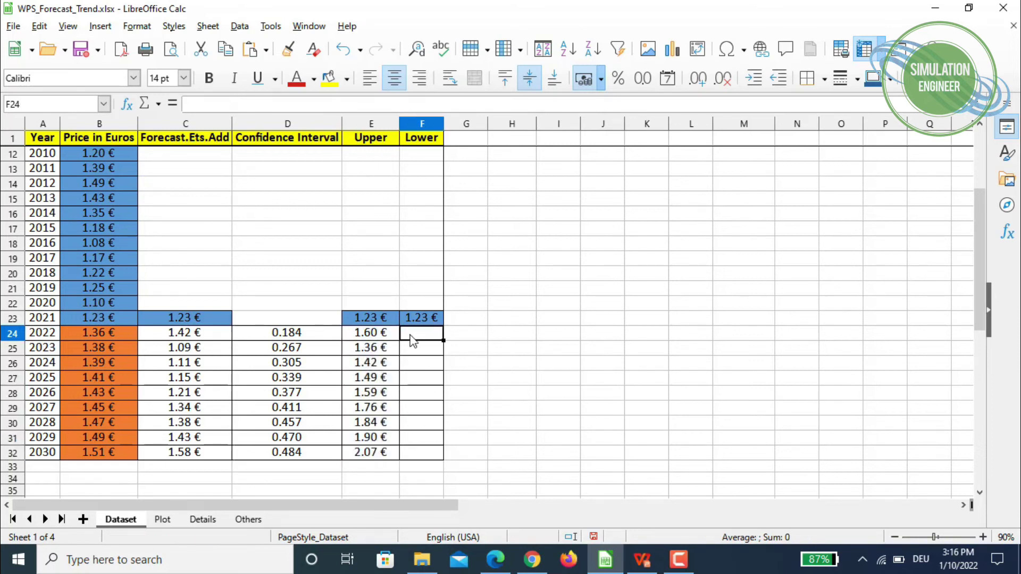
pyautogui.write('=')
pyautogui.click(200, 335)
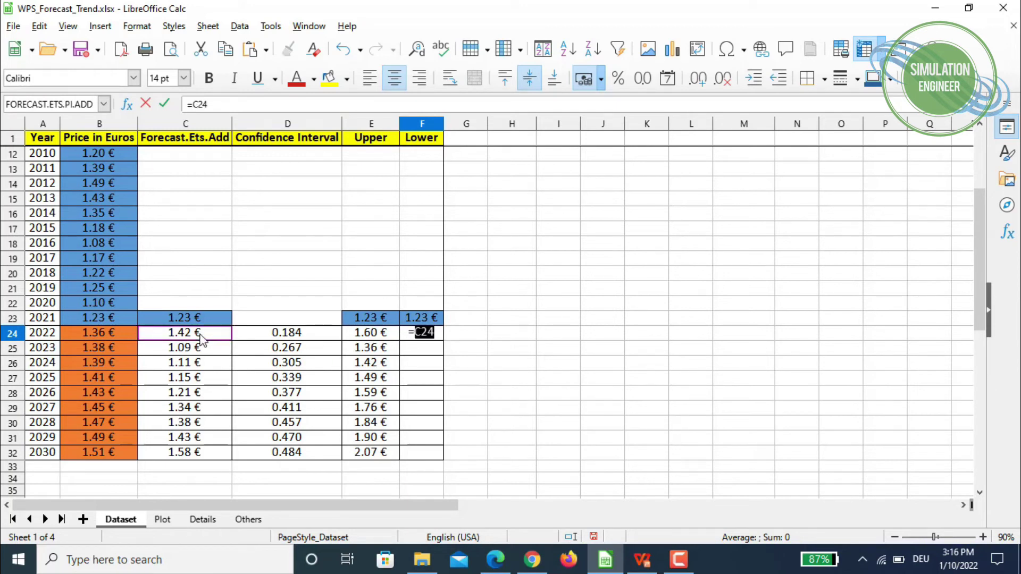
pyautogui.write('-')
pyautogui.click(287, 340)
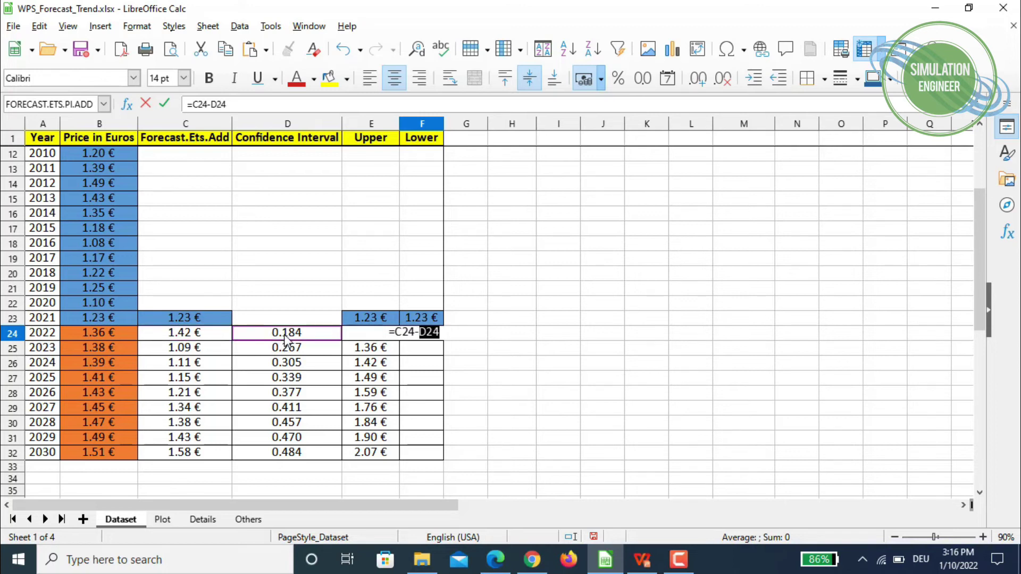
pyautogui.press('Return')
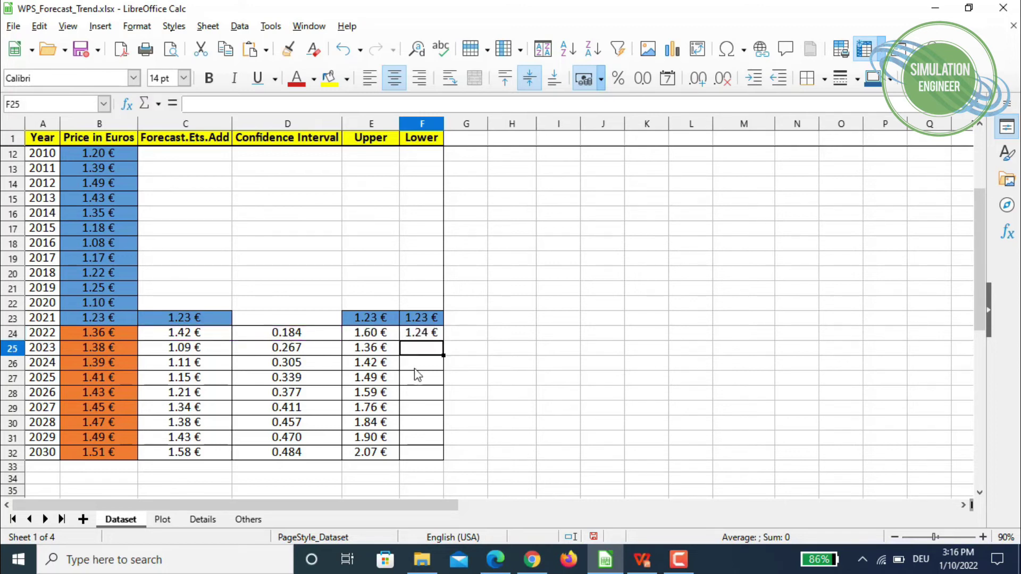
pyautogui.click(432, 335)
pyautogui.moveTo(443, 340); pyautogui.dragTo(443, 456)
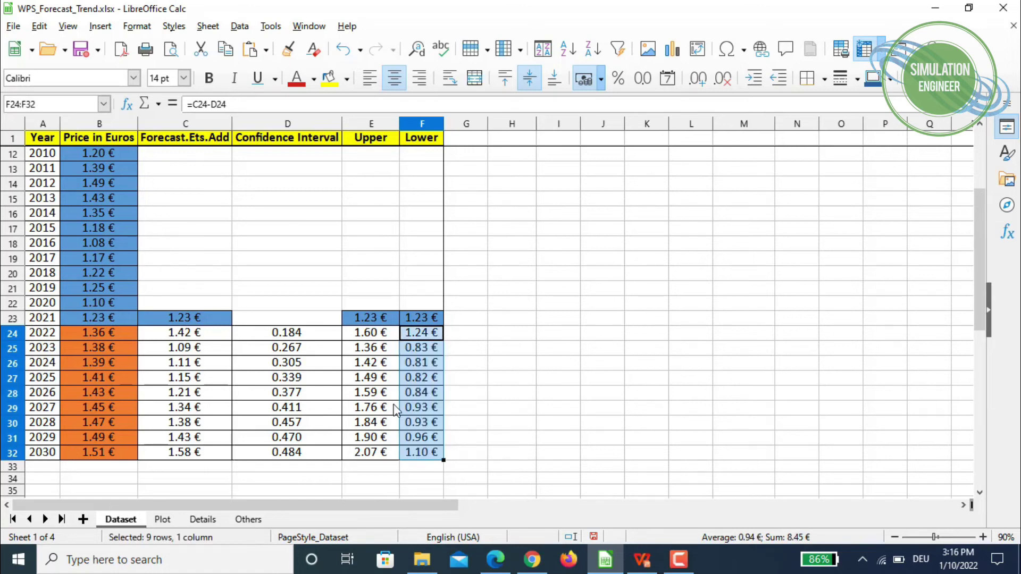
pyautogui.click(513, 367)
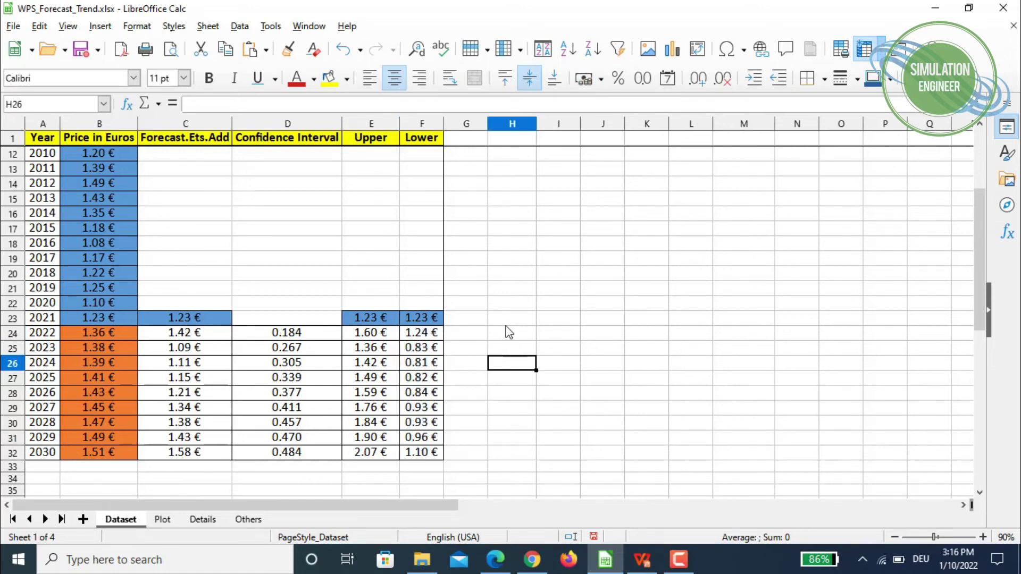
# Step: Review the 2022 to 2030 linear forecast, ETS forecast, confidence interval and upper limit cells, and view the chart on the Plot sheet
pyautogui.scroll(4, 569, 345)
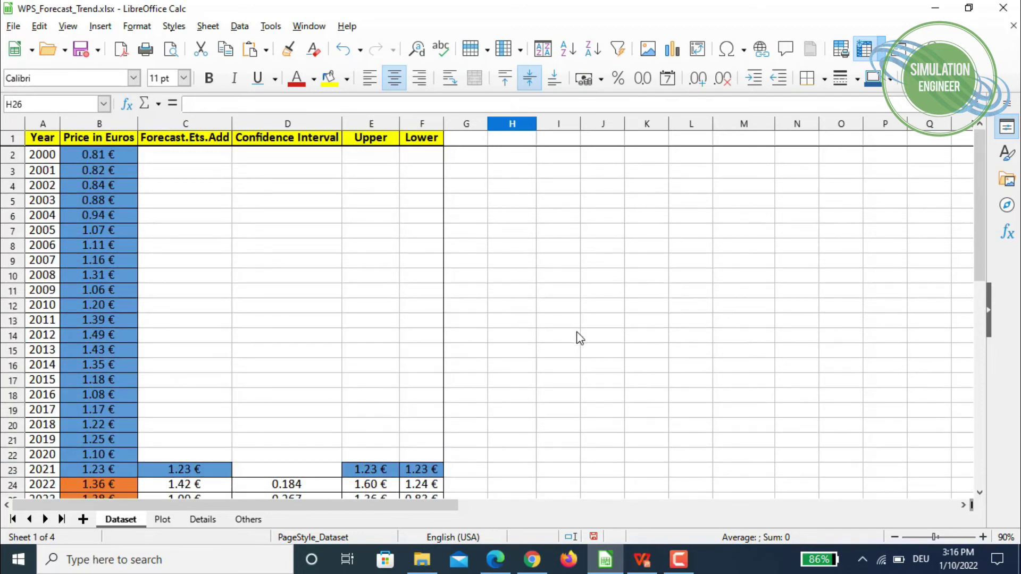
pyautogui.scroll(-6, 580, 337)
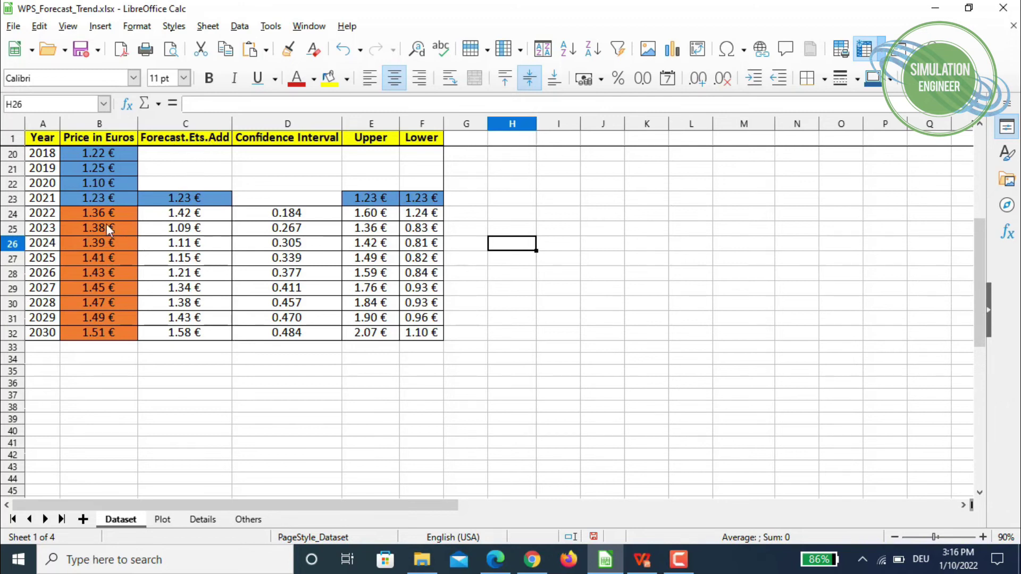
pyautogui.moveTo(90, 213); pyautogui.dragTo(120, 322)
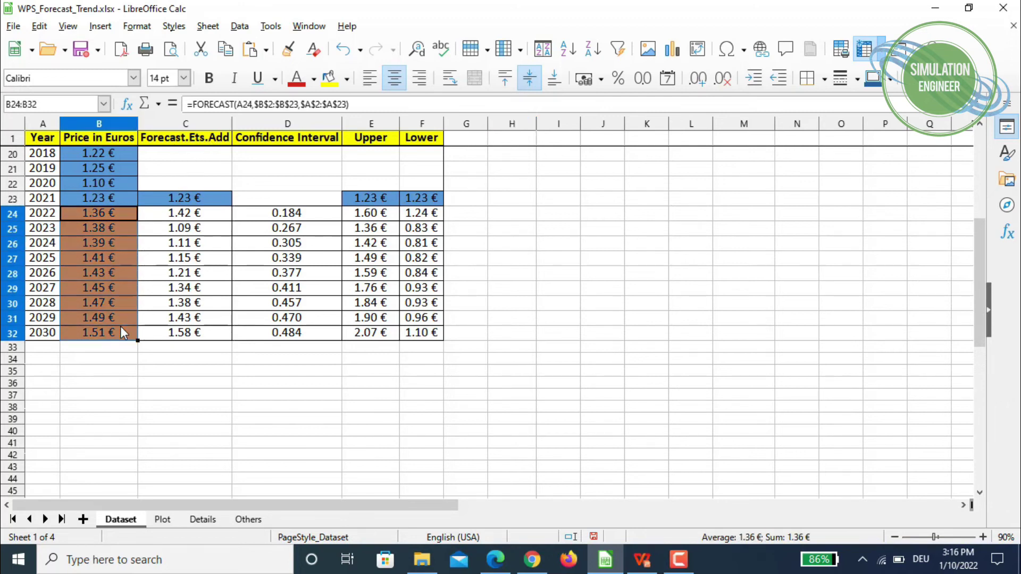
pyautogui.moveTo(180, 212); pyautogui.dragTo(208, 333)
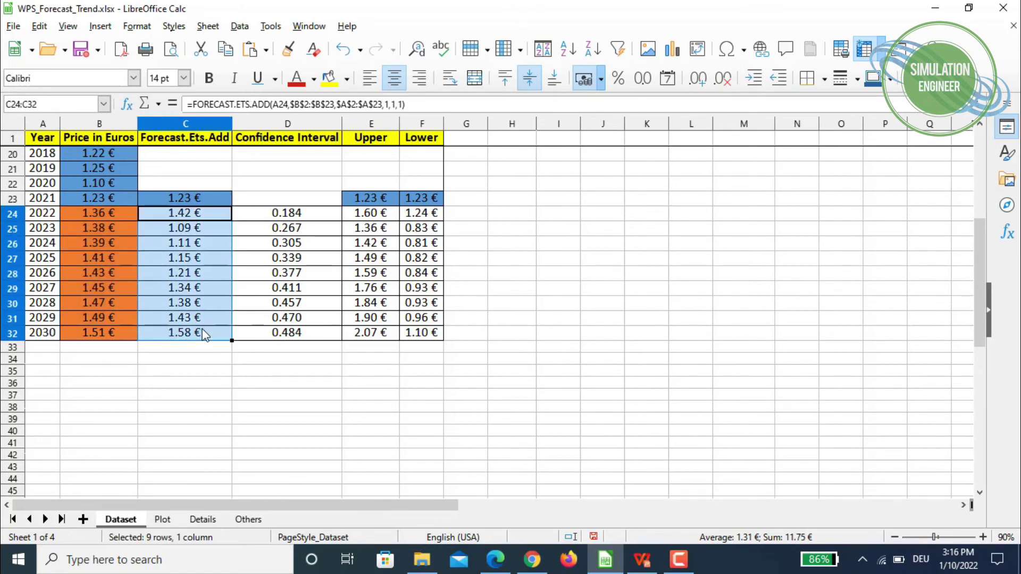
pyautogui.click(292, 212)
pyautogui.moveTo(293, 211); pyautogui.dragTo(297, 334)
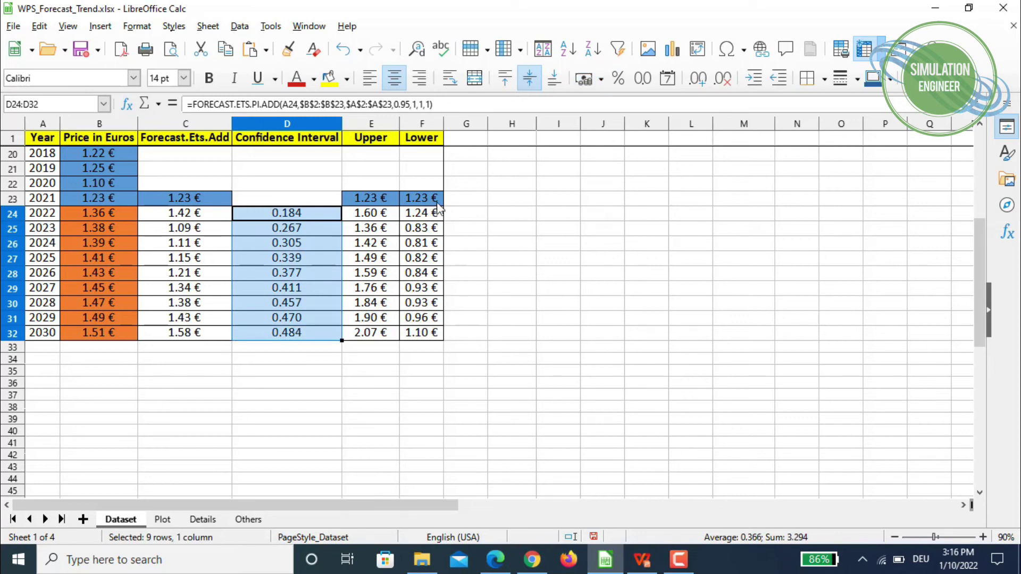
pyautogui.click(372, 218)
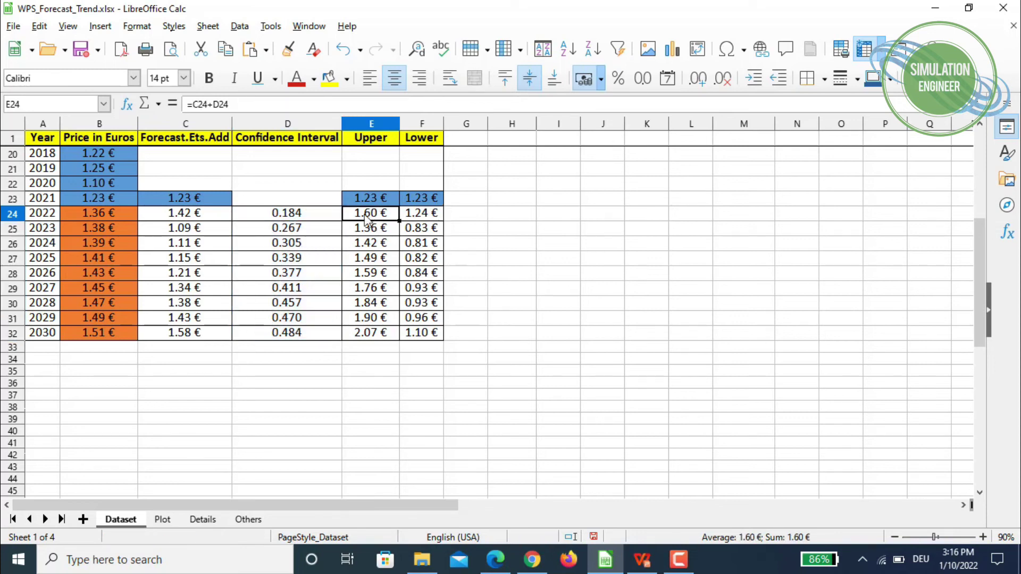
pyautogui.click(165, 522)
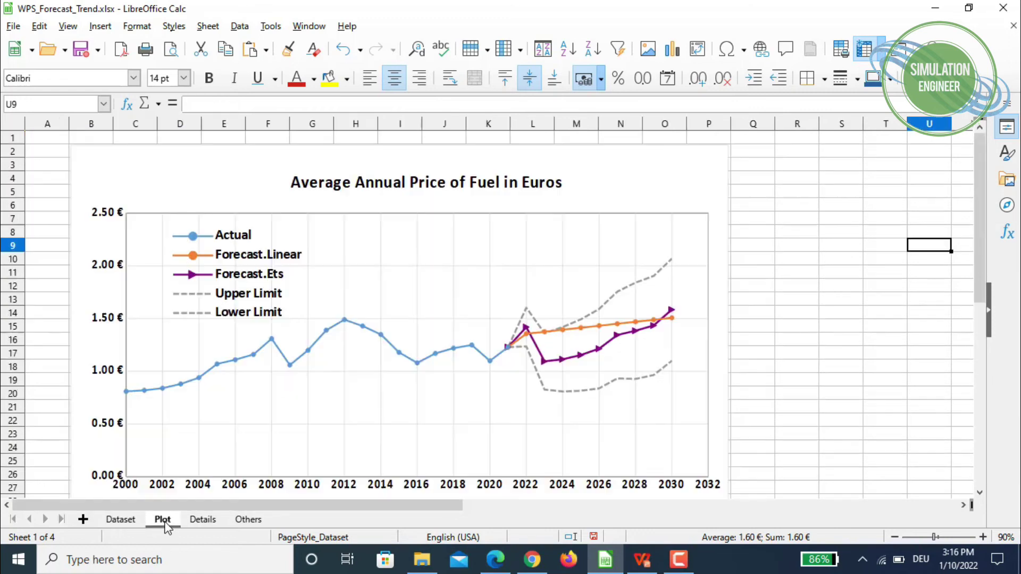